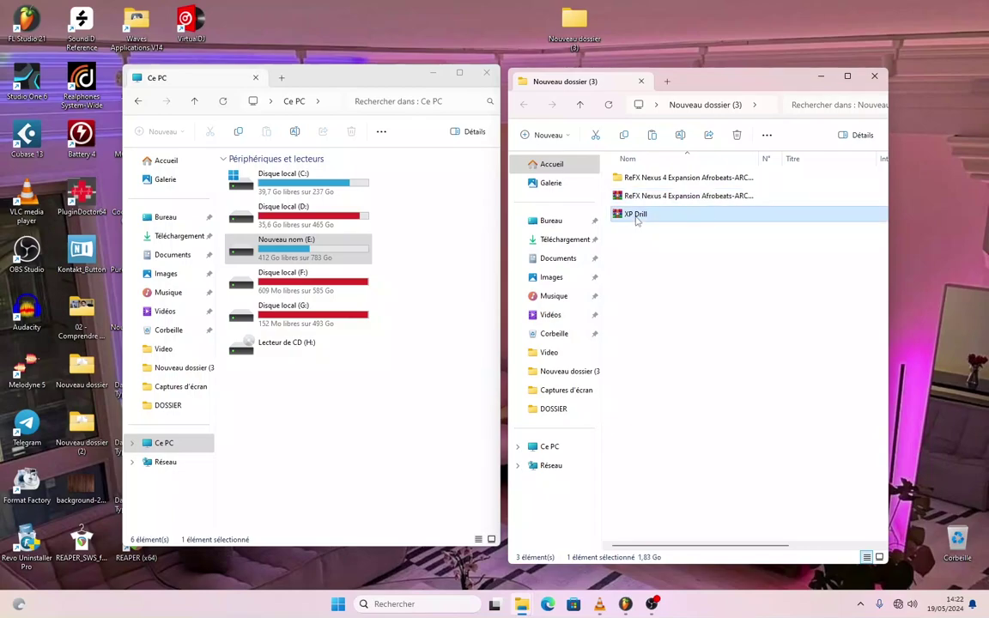
- Extract the XP Drill archive with WinRAR directly into its current folder
{"action": "mouse_move", "coordinate": [687, 419]}
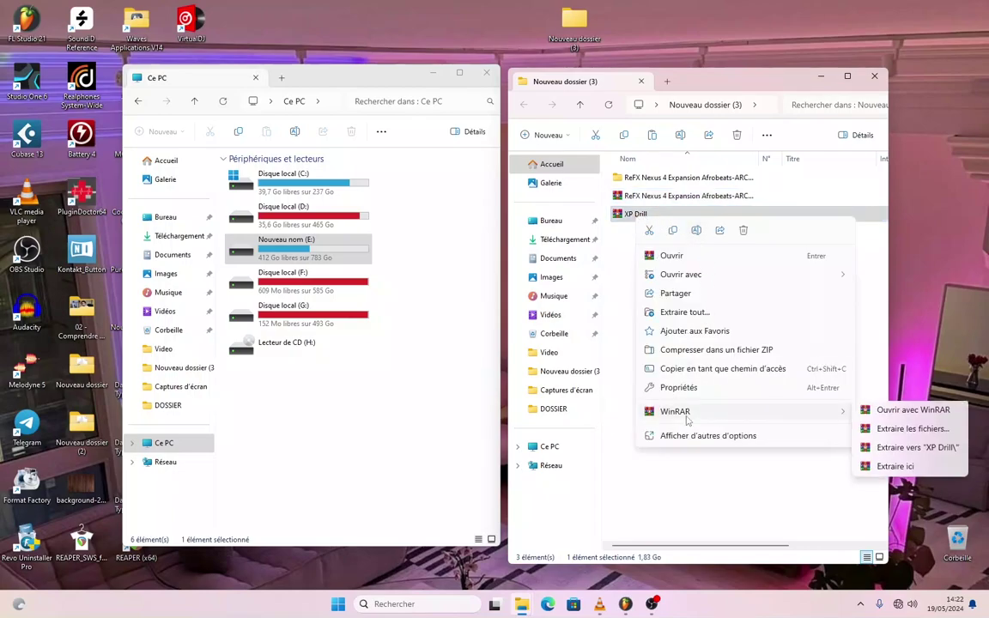
{"action": "left_click", "coordinate": [880, 466]}
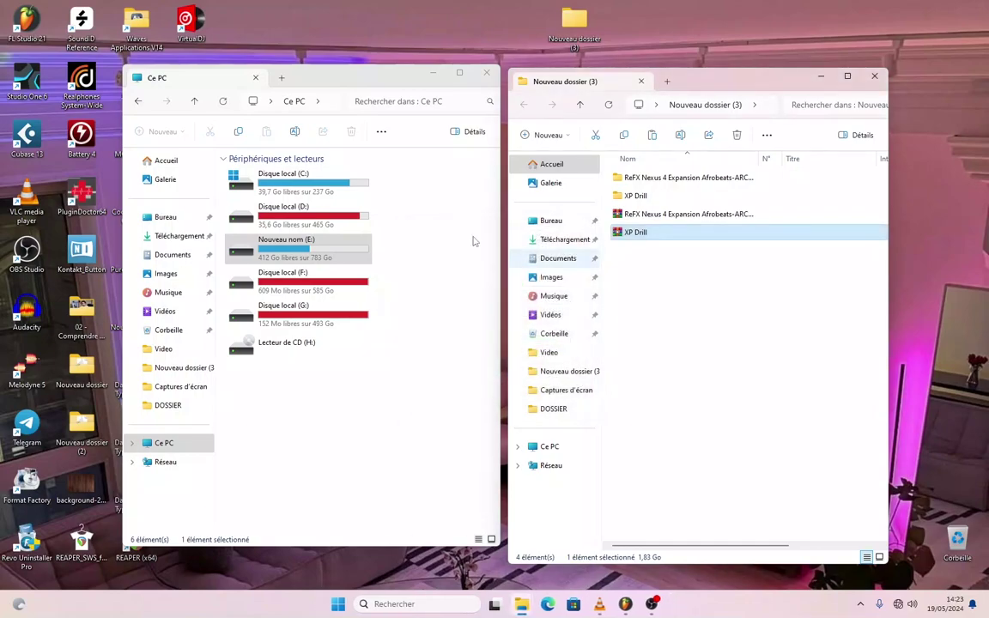
- Open the folder E:\PROGRAM INSTALL\reFX\NEXUS library in the window showing the computer's drives
{"action": "double_click", "coordinate": [288, 242]}
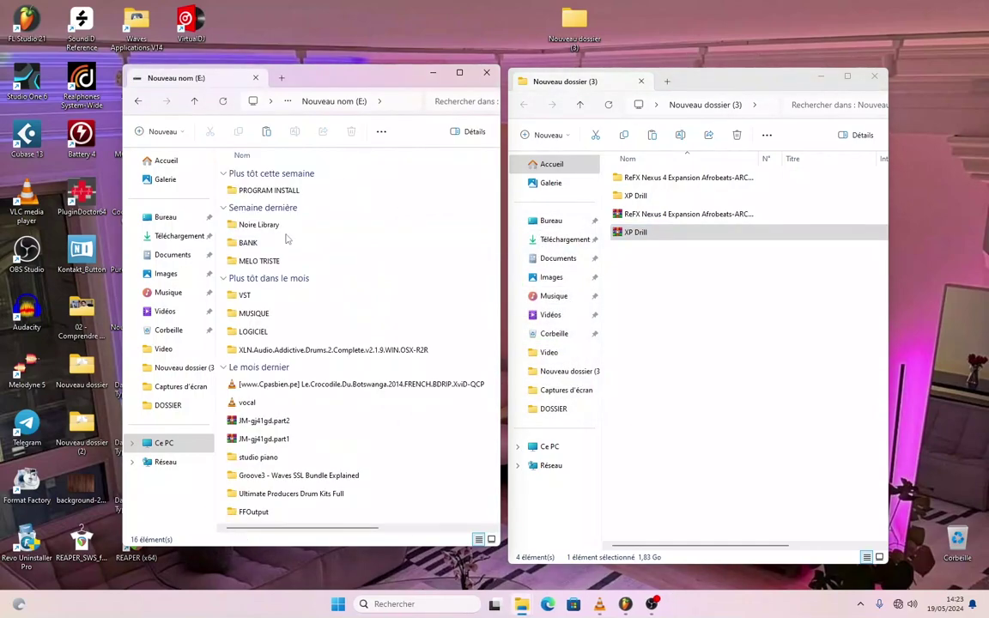
{"action": "double_click", "coordinate": [283, 192]}
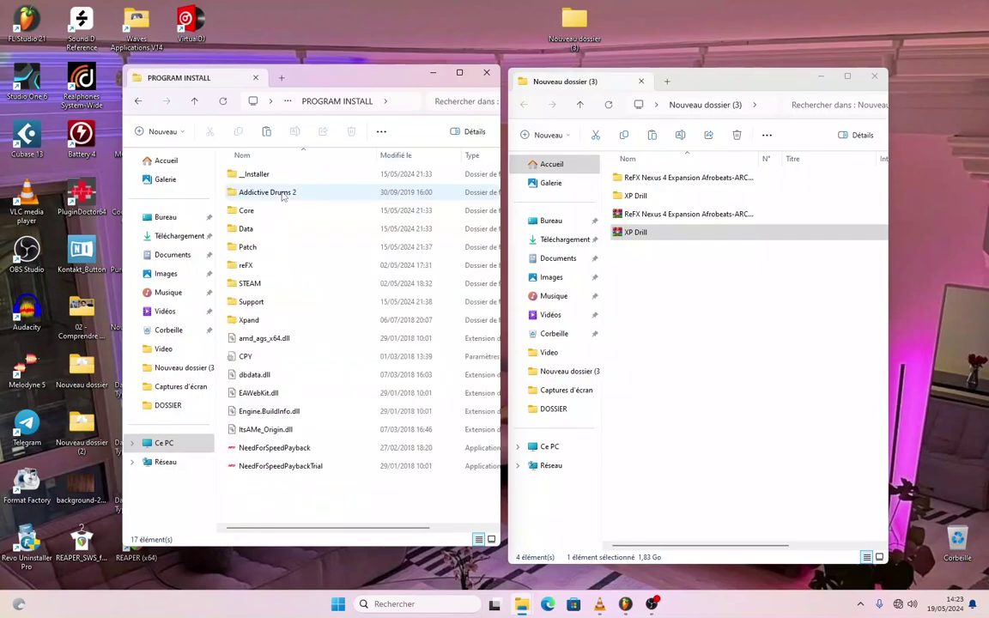
{"action": "double_click", "coordinate": [246, 265]}
{"action": "double_click", "coordinate": [279, 179]}
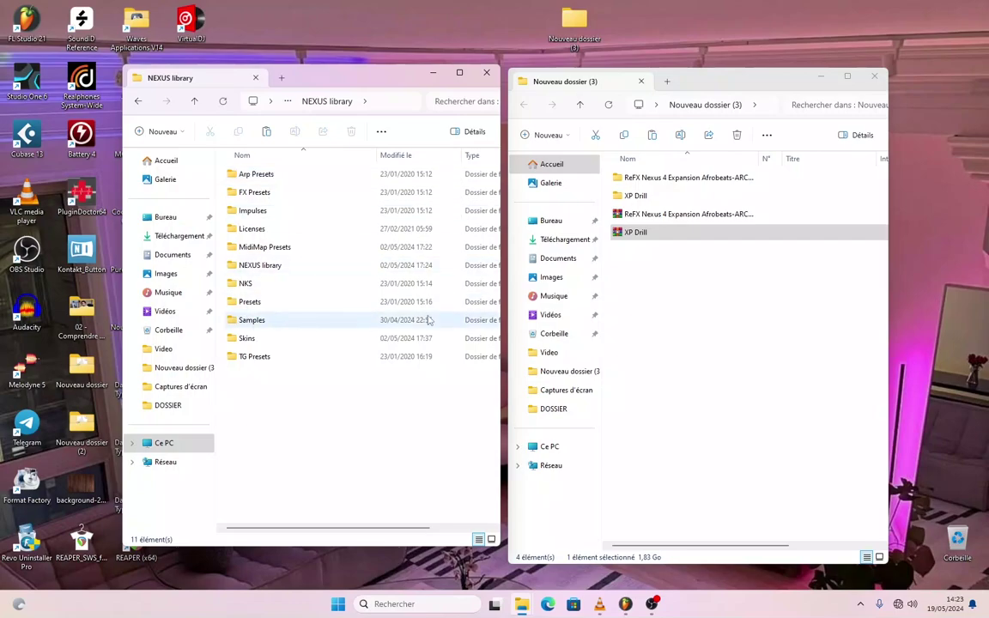
- Move the NKS, Presets and Samples folders from the extracted XP Drill folder into NEXUS library
{"action": "double_click", "coordinate": [638, 196]}
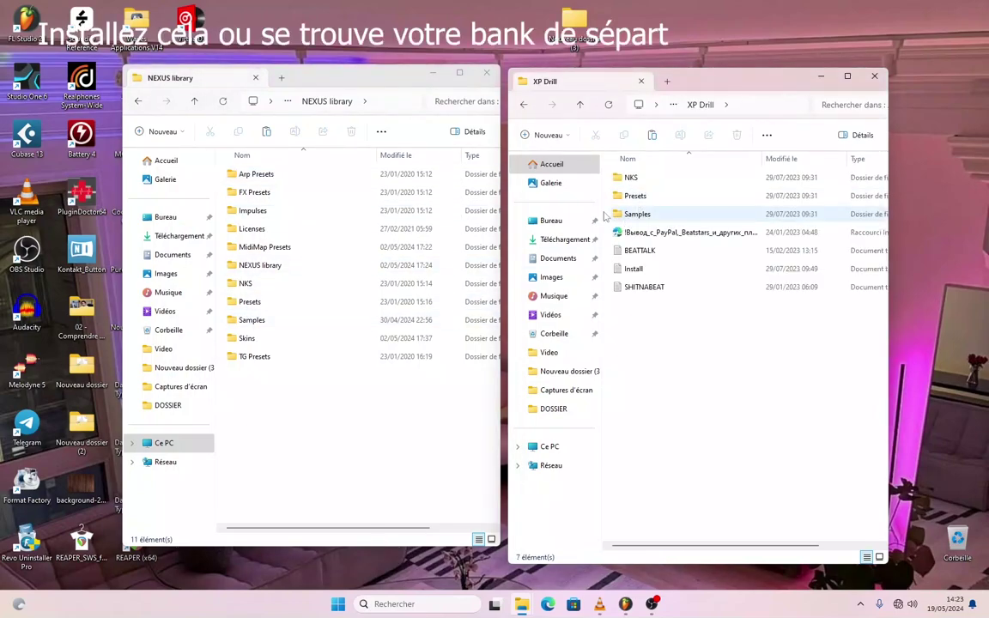
{"action": "left_click_drag", "start_coordinate": [606, 178], "coordinate": [631, 222]}
{"action": "right_click", "coordinate": [633, 222]}
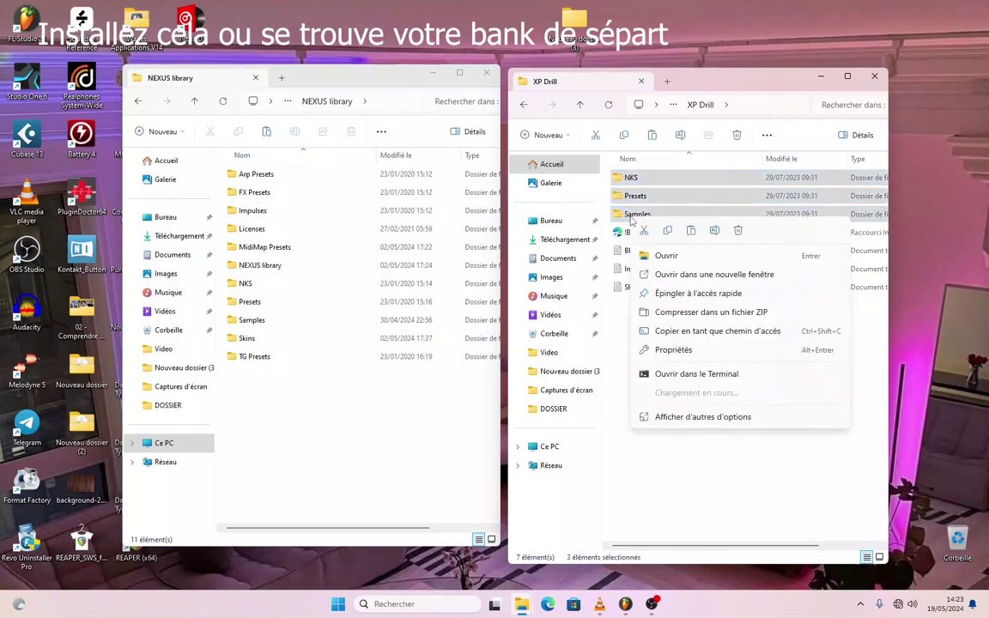
{"action": "left_click", "coordinate": [645, 231]}
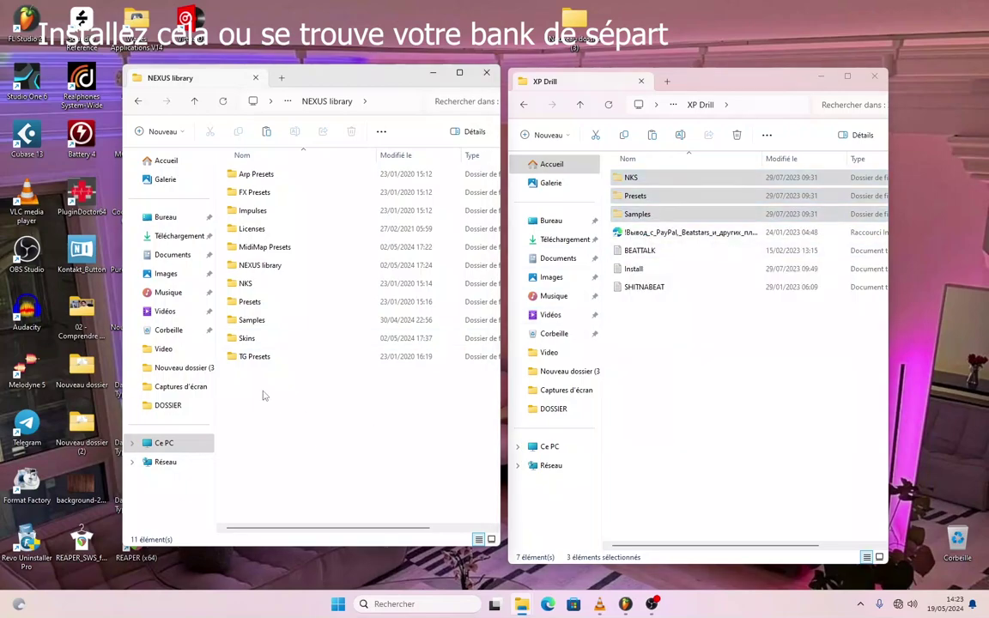
{"action": "right_click", "coordinate": [263, 398]}
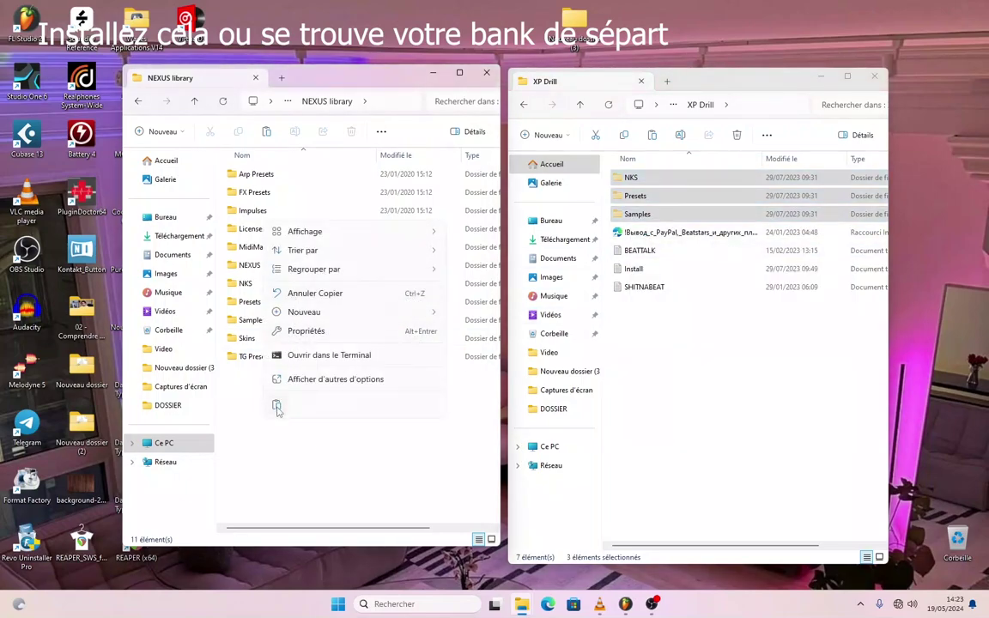
{"action": "left_click", "coordinate": [277, 407]}
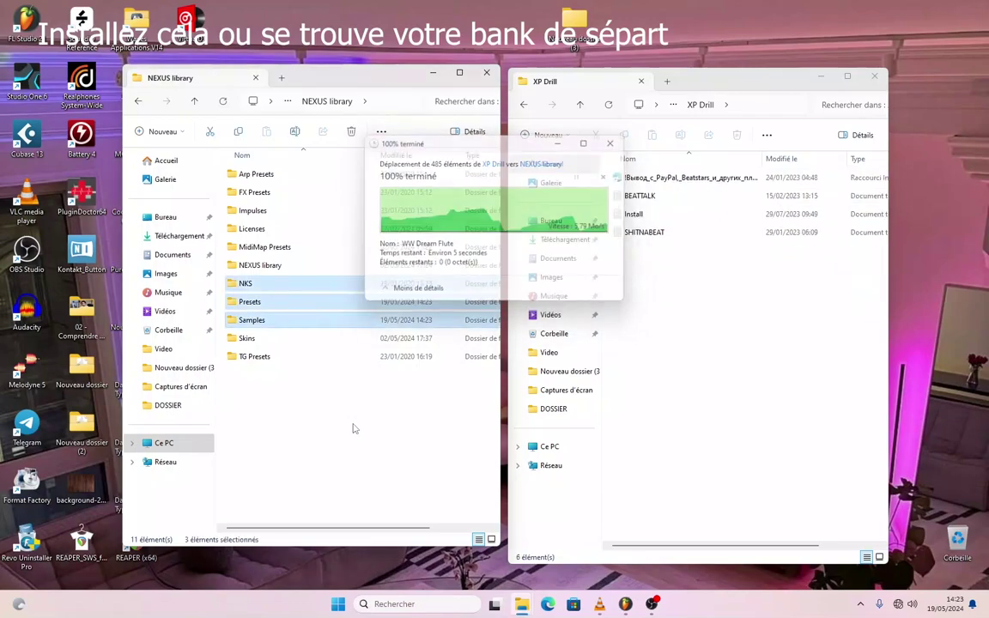
- Move the NKS, Presets and Samples folders from the extracted ReFX Nexus 4 Expansion Afrobeats folder's Nexus library into the main NEXUS library
{"action": "left_click", "coordinate": [525, 106]}
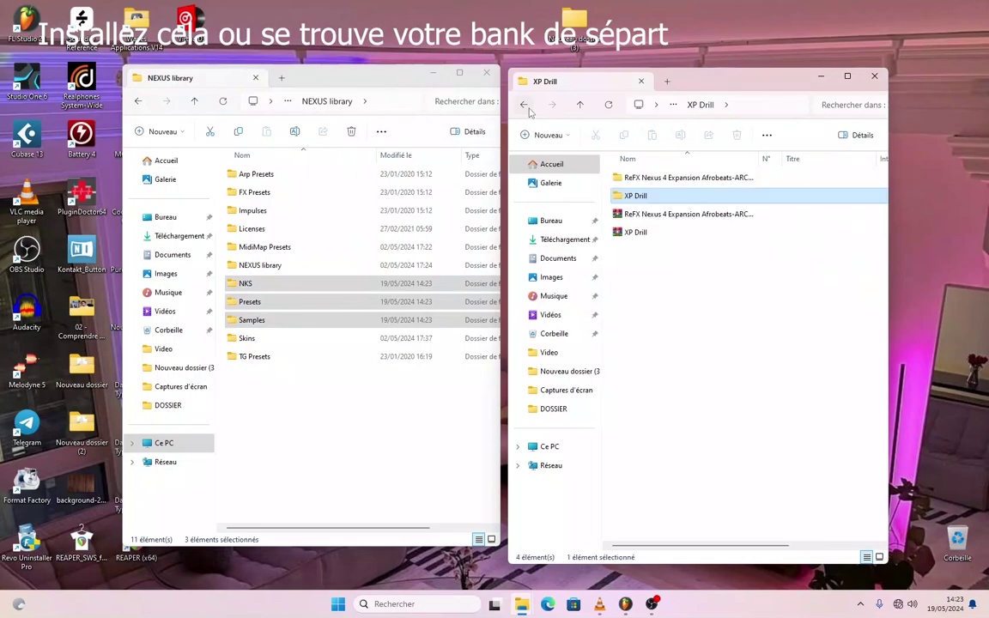
{"action": "double_click", "coordinate": [666, 177]}
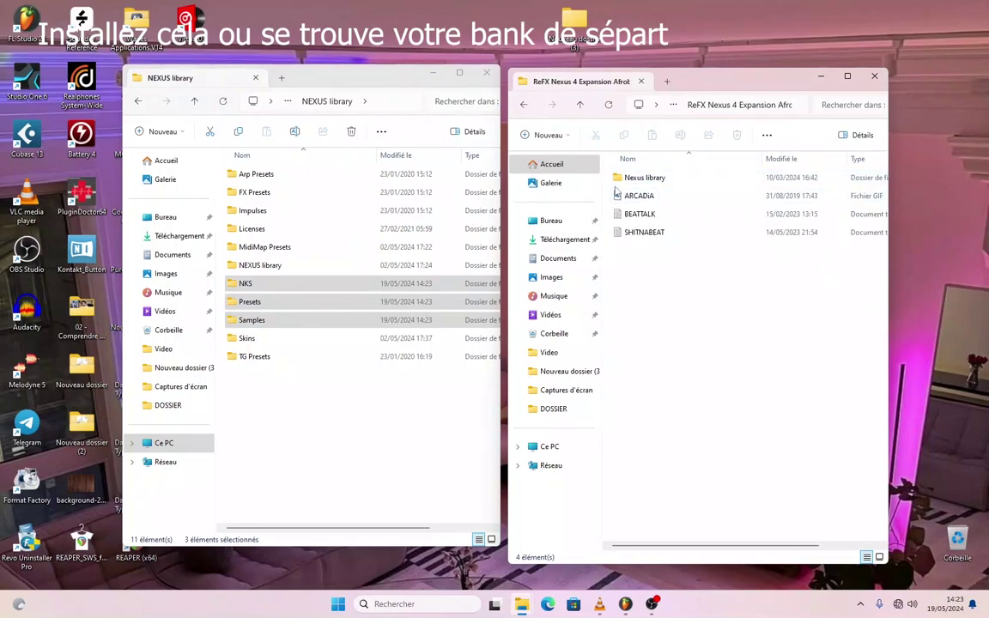
{"action": "double_click", "coordinate": [667, 178]}
{"action": "left_click_drag", "start_coordinate": [629, 252], "coordinate": [635, 176]}
{"action": "right_click", "coordinate": [639, 178]}
{"action": "left_click", "coordinate": [642, 190]}
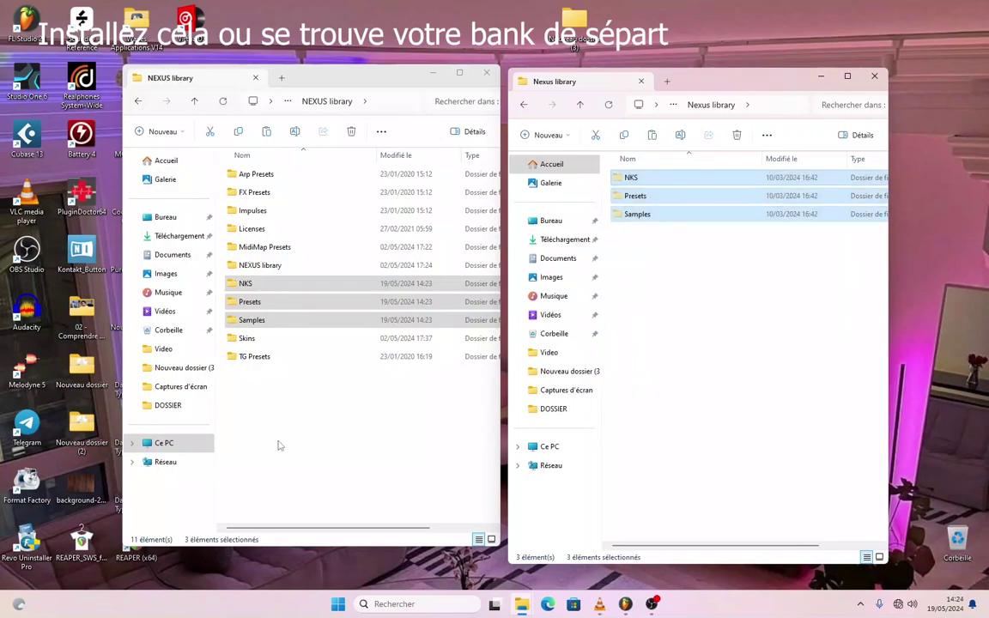
{"action": "right_click", "coordinate": [278, 416]}
{"action": "left_click", "coordinate": [292, 429]}
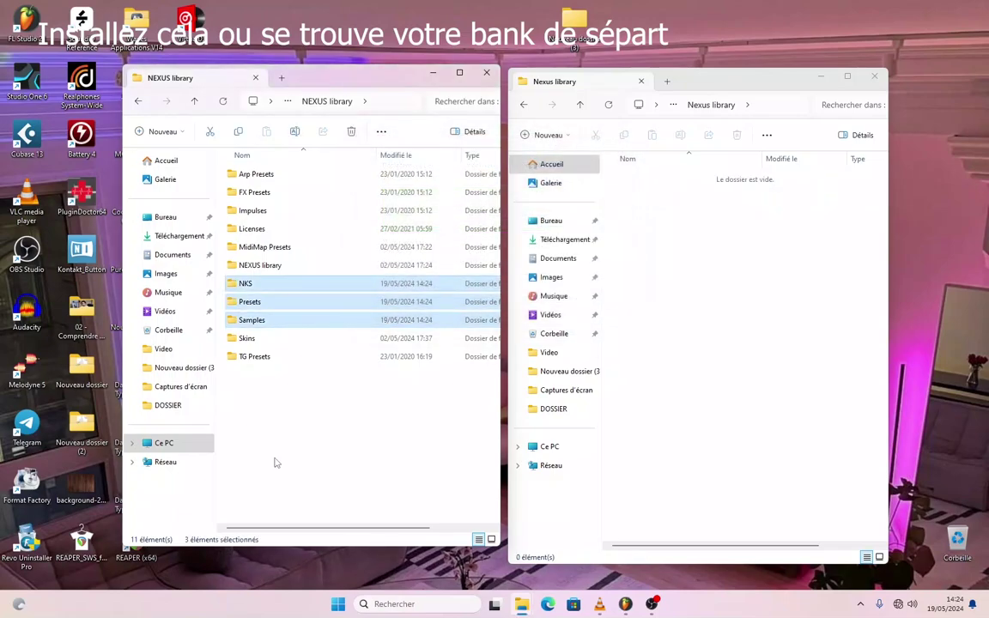
{"action": "left_click", "coordinate": [324, 454]}
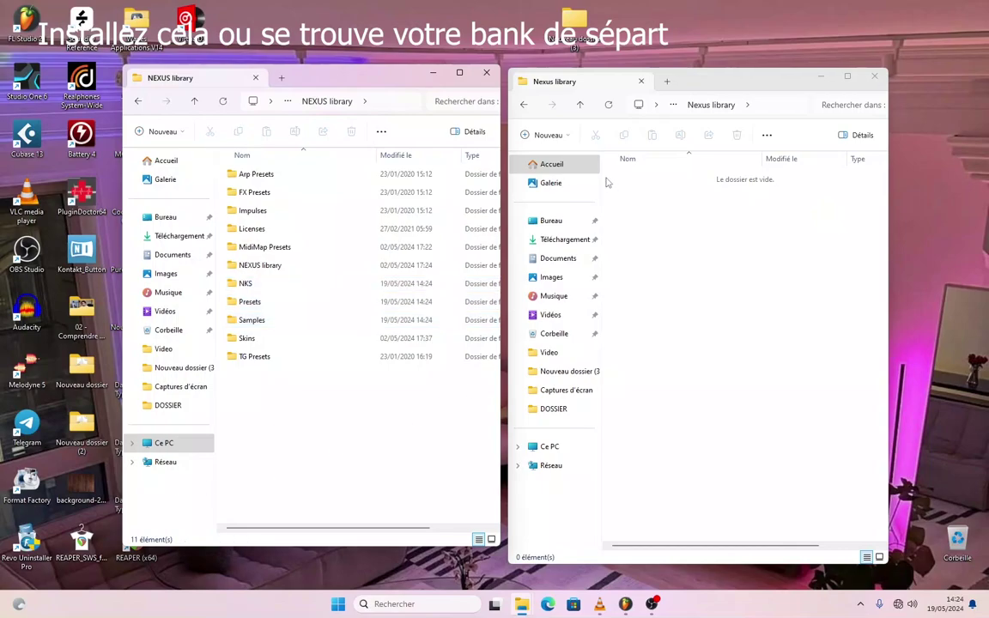
- Delete the extracted XP Drill and ReFX Nexus 4 Expansion Afrobeats folders from Nouveau dossier (3), keeping the archives
{"action": "left_click", "coordinate": [524, 105]}
{"action": "left_click", "coordinate": [524, 105]}
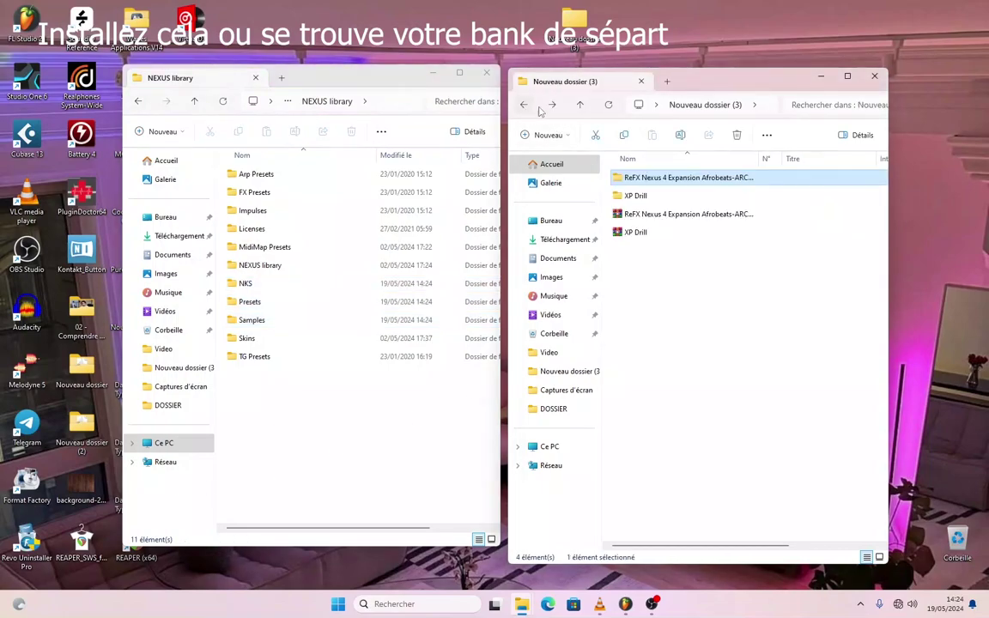
{"action": "left_click", "coordinate": [620, 195], "text": "ctrl"}
{"action": "right_click", "coordinate": [620, 196]}
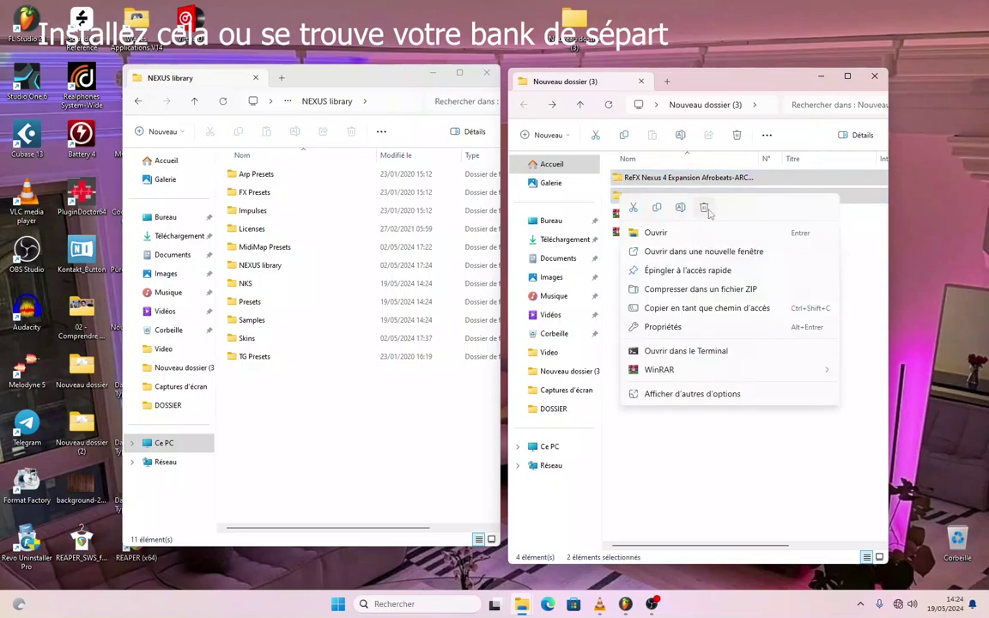
{"action": "key", "text": "Escape"}
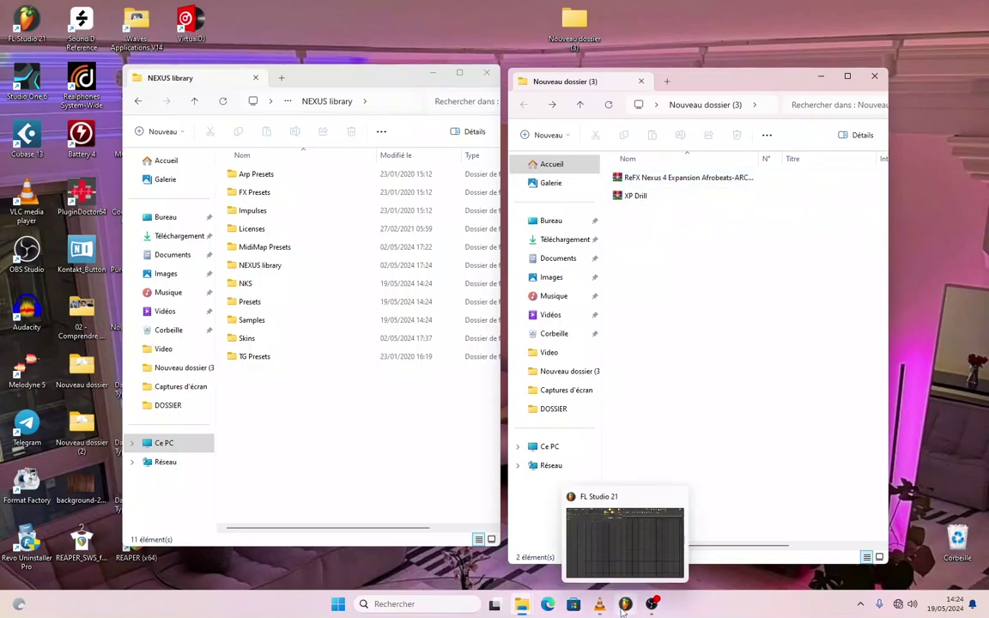
- Switch to FL Studio and add a Nexus instrument channel, placing its plugin window fully in view
{"action": "left_click", "coordinate": [626, 604]}
{"action": "left_click", "coordinate": [683, 40]}
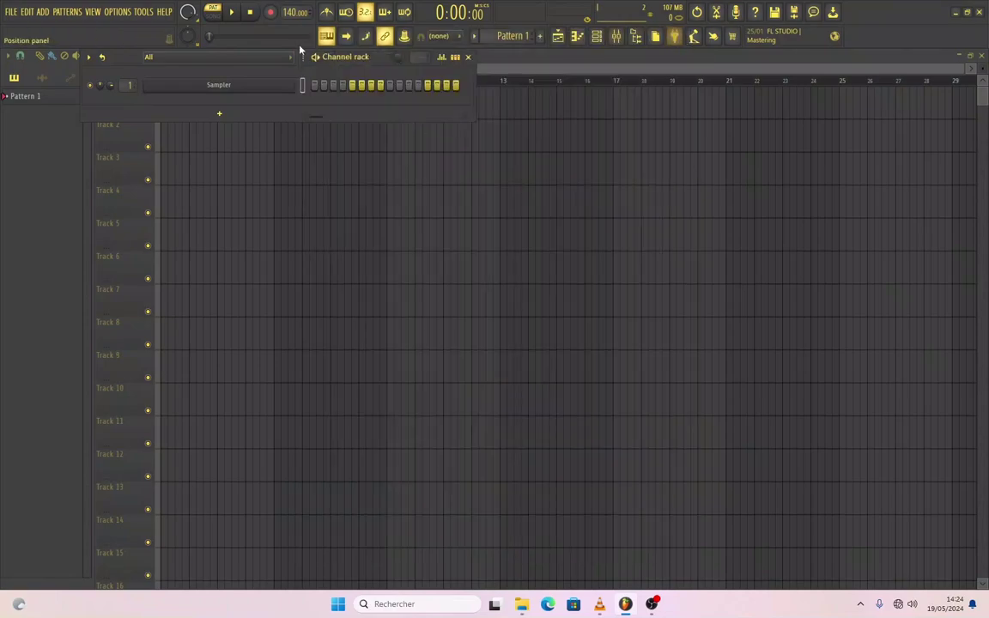
{"action": "left_click", "coordinate": [219, 113]}
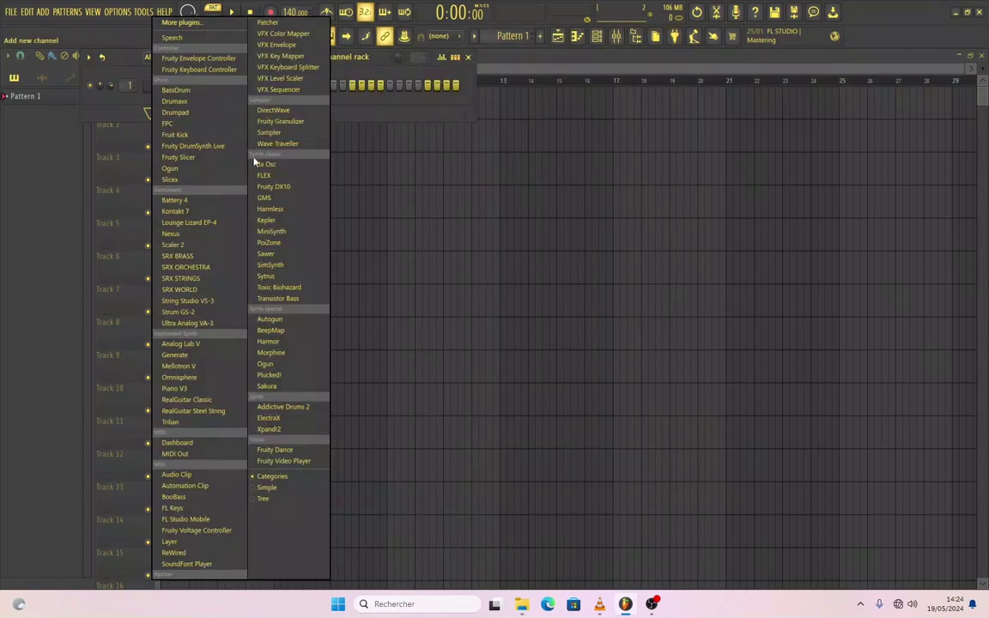
{"action": "left_click", "coordinate": [184, 236]}
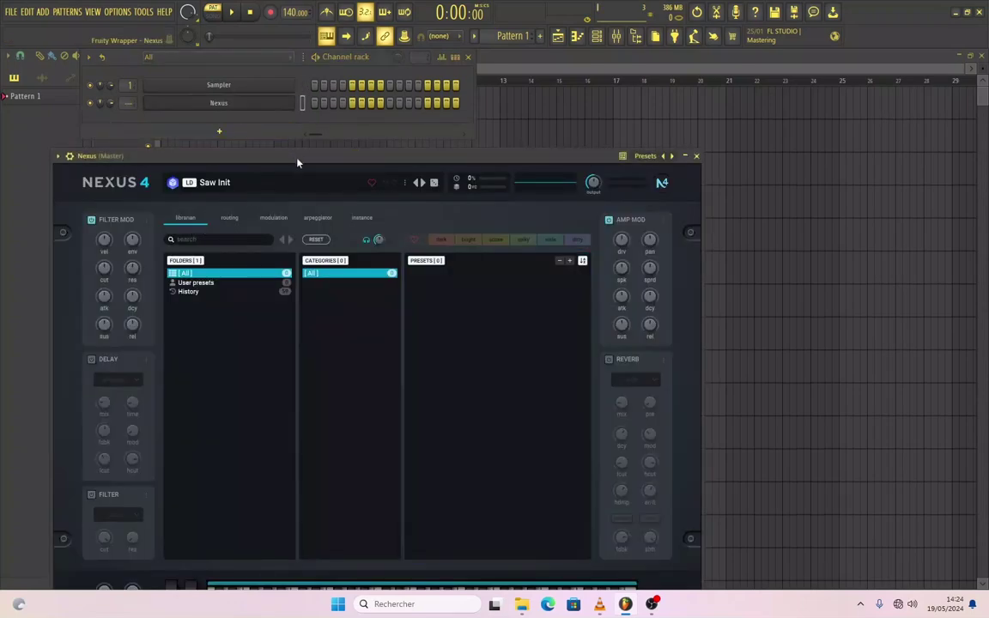
{"action": "left_click_drag", "start_coordinate": [294, 161], "coordinate": [463, 76]}
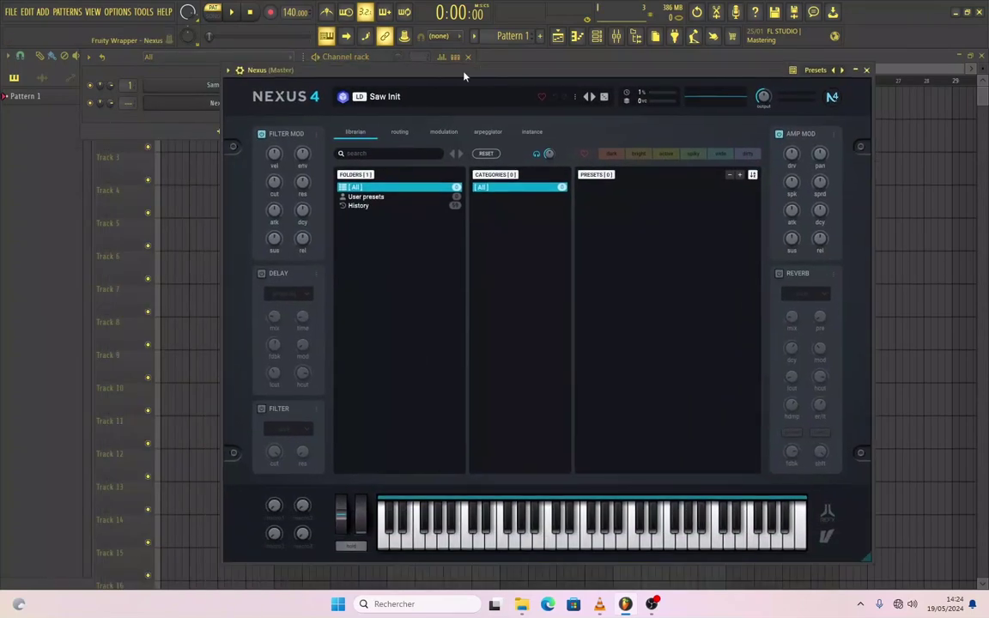
- Check the All and History folders and the history categories in the Nexus librarian for available presets
{"action": "left_click", "coordinate": [359, 208]}
{"action": "left_click", "coordinate": [362, 189]}
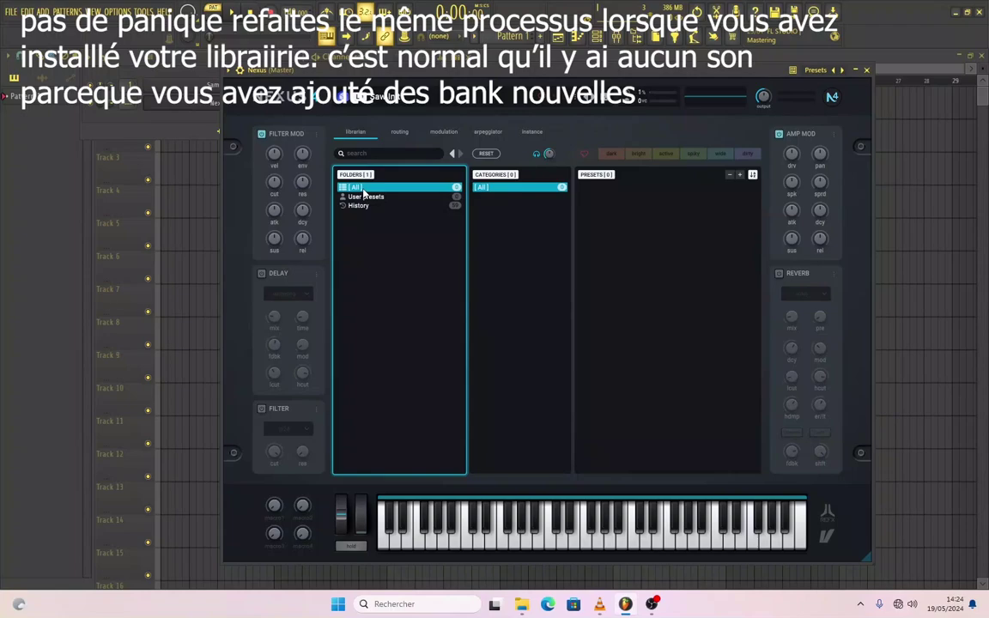
{"action": "left_click", "coordinate": [359, 207]}
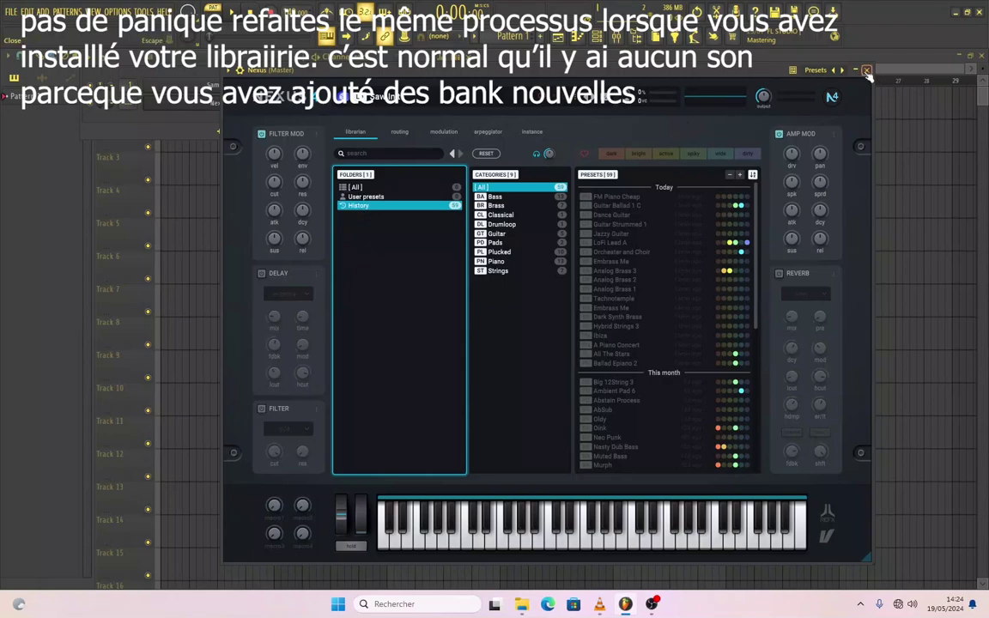
{"action": "left_click", "coordinate": [496, 242]}
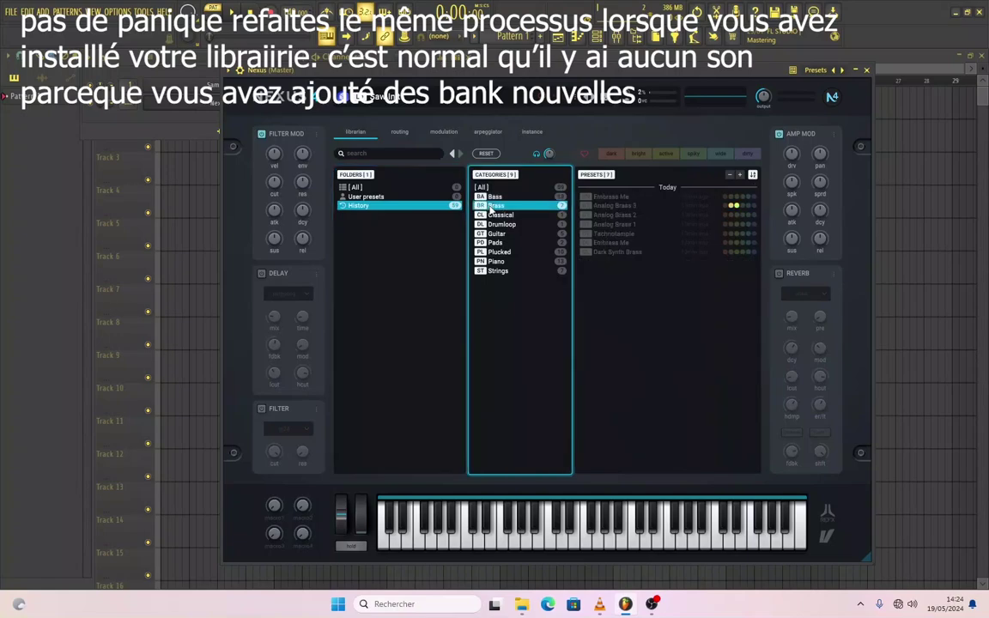
{"action": "left_click", "coordinate": [497, 261]}
{"action": "left_click", "coordinate": [355, 188]}
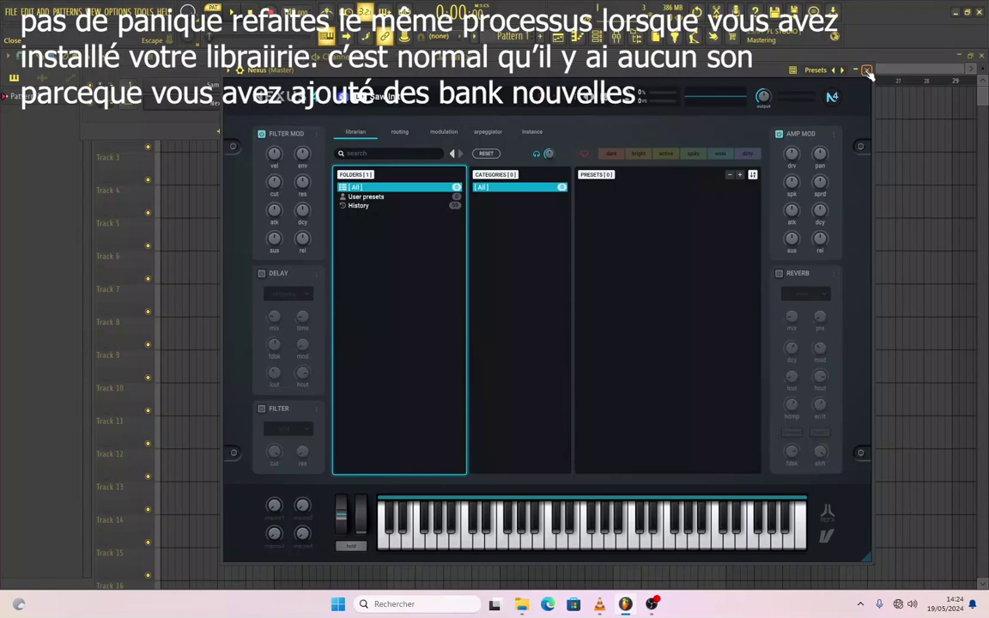
- Close the Nexus plugin window and delete the Nexus channel from the channel rack
{"action": "left_click", "coordinate": [867, 70]}
{"action": "right_click", "coordinate": [295, 102]}
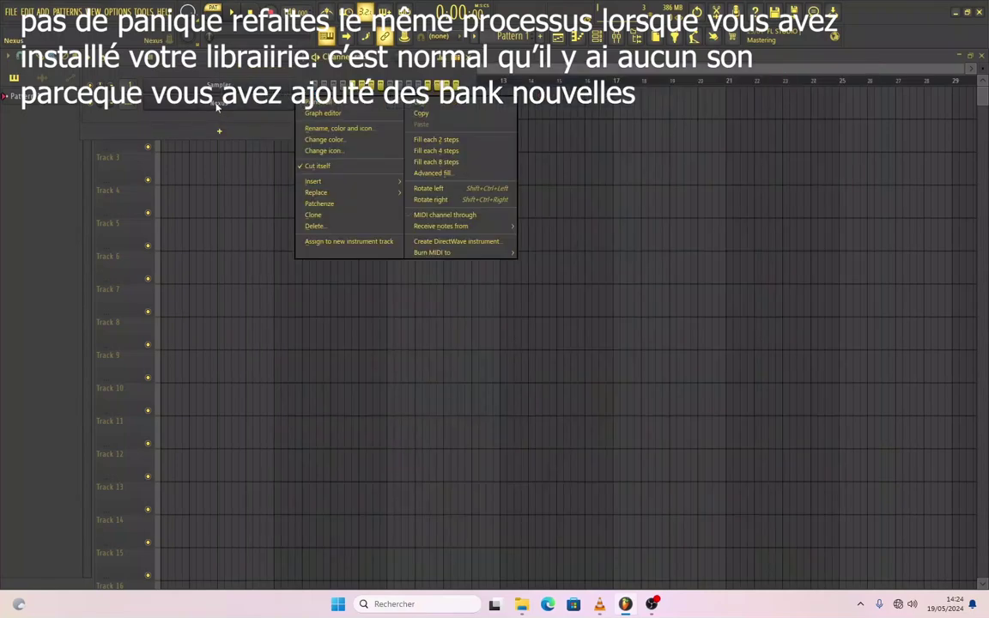
{"action": "left_click", "coordinate": [330, 227]}
{"action": "left_click", "coordinate": [537, 336]}
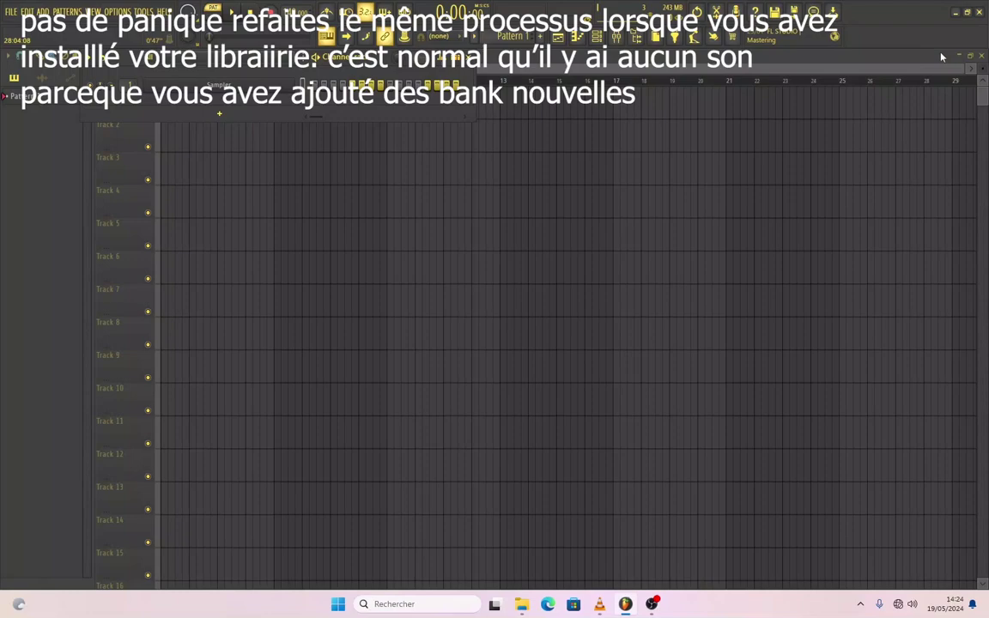
- Minimize FL Studio and browse to E:\PROGRAM INSTALL\reFX\NEXUS library in a separate file window opened from the desktop folder Nouveau dossier (2)
{"action": "left_click", "coordinate": [957, 12]}
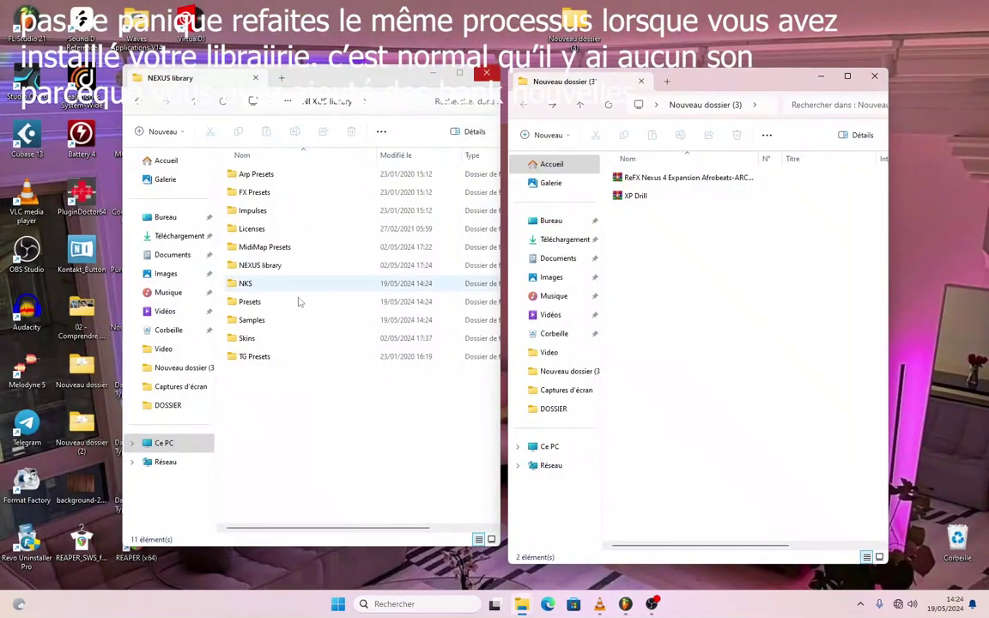
{"action": "double_click", "coordinate": [79, 434]}
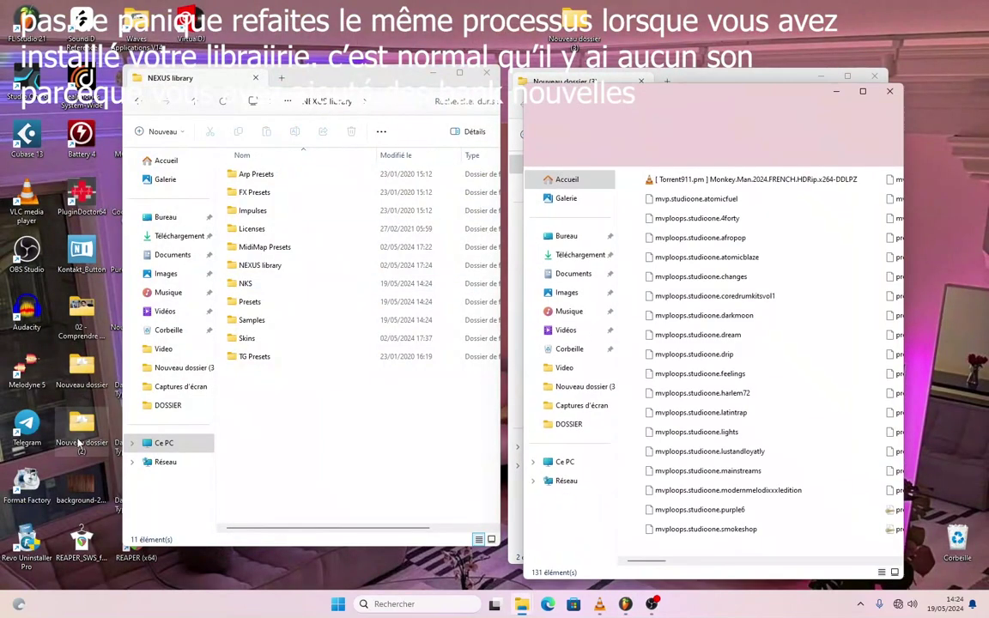
{"action": "left_click_drag", "start_coordinate": [722, 88], "coordinate": [418, 79]}
{"action": "left_click", "coordinate": [260, 448]}
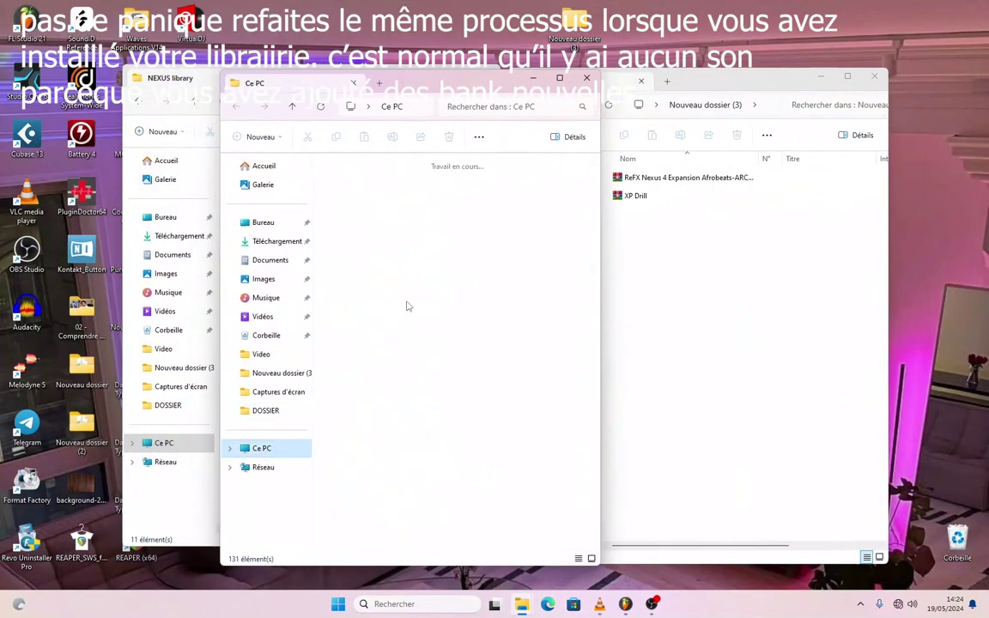
{"action": "double_click", "coordinate": [388, 255]}
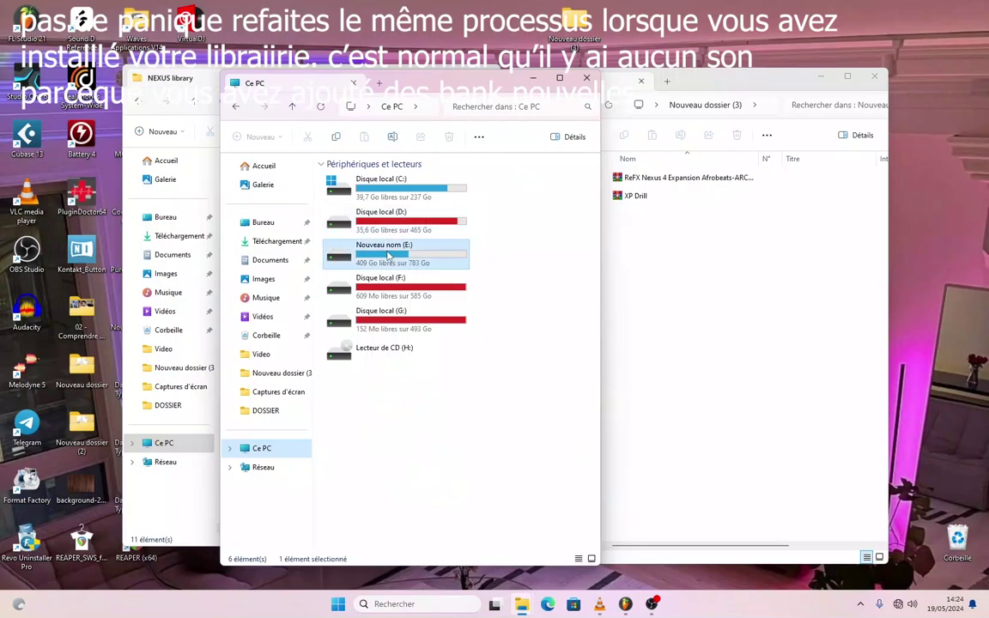
{"action": "double_click", "coordinate": [375, 198]}
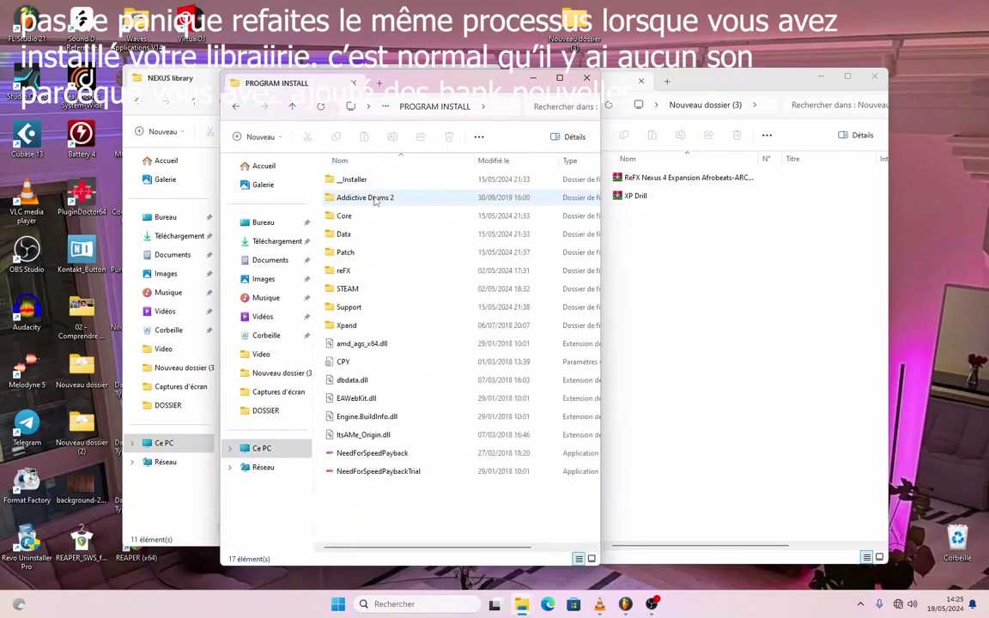
{"action": "double_click", "coordinate": [359, 268]}
{"action": "double_click", "coordinate": [399, 181]}
- Copy the full path of the NEXUS library folder to the clipboard
{"action": "left_click", "coordinate": [502, 107]}
{"action": "key", "text": "ctrl+c"}
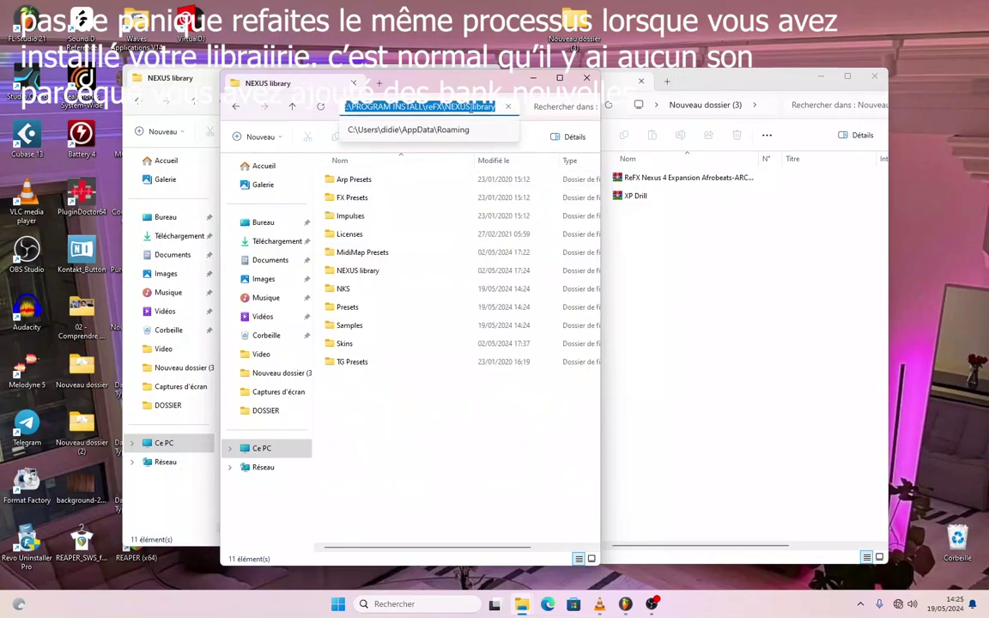
{"action": "right_click", "coordinate": [464, 108]}
{"action": "left_click", "coordinate": [494, 134]}
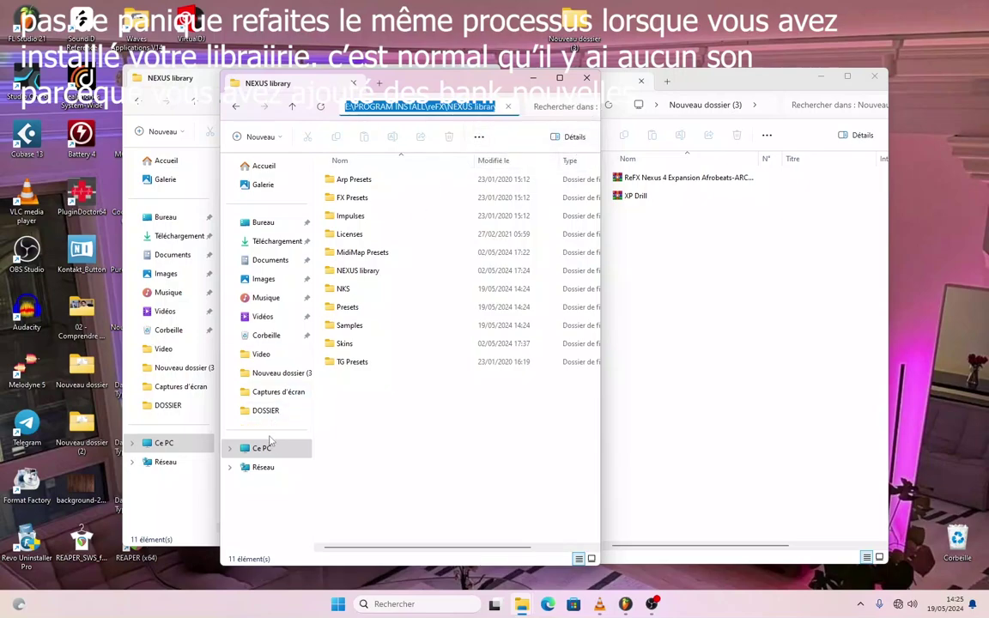
- Browse from Ce PC to the Public user folder on drive C
{"action": "left_click", "coordinate": [258, 448]}
{"action": "left_click", "coordinate": [382, 199]}
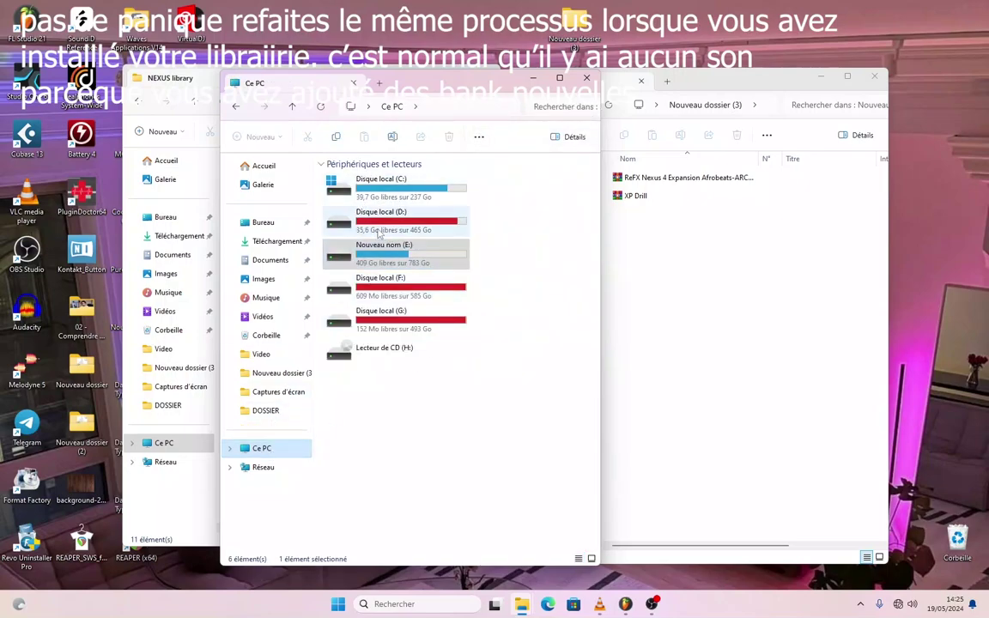
{"action": "double_click", "coordinate": [382, 200]}
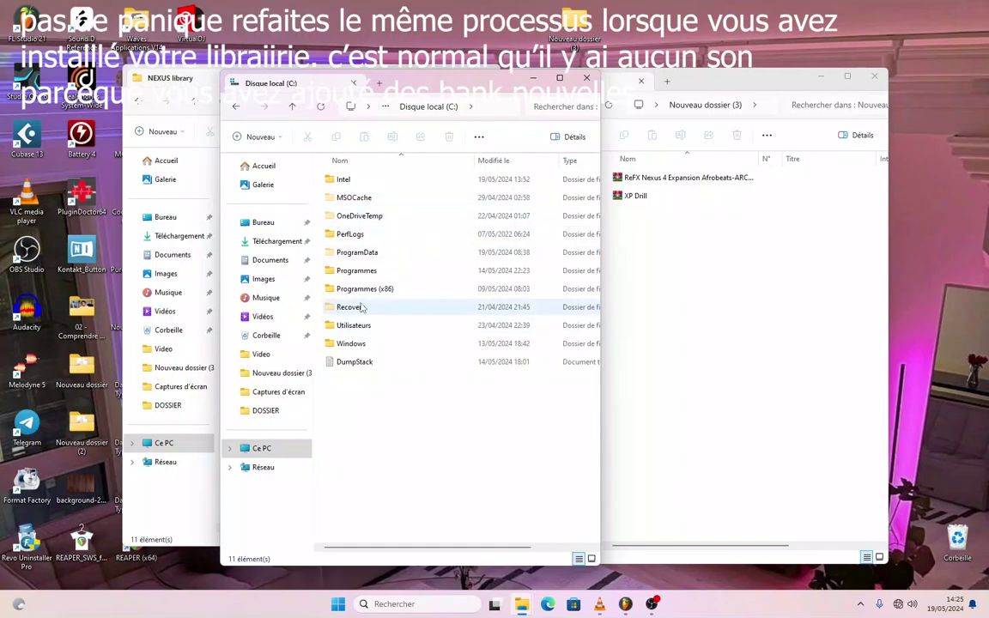
{"action": "double_click", "coordinate": [362, 341]}
{"action": "key", "text": "alt+Left"}
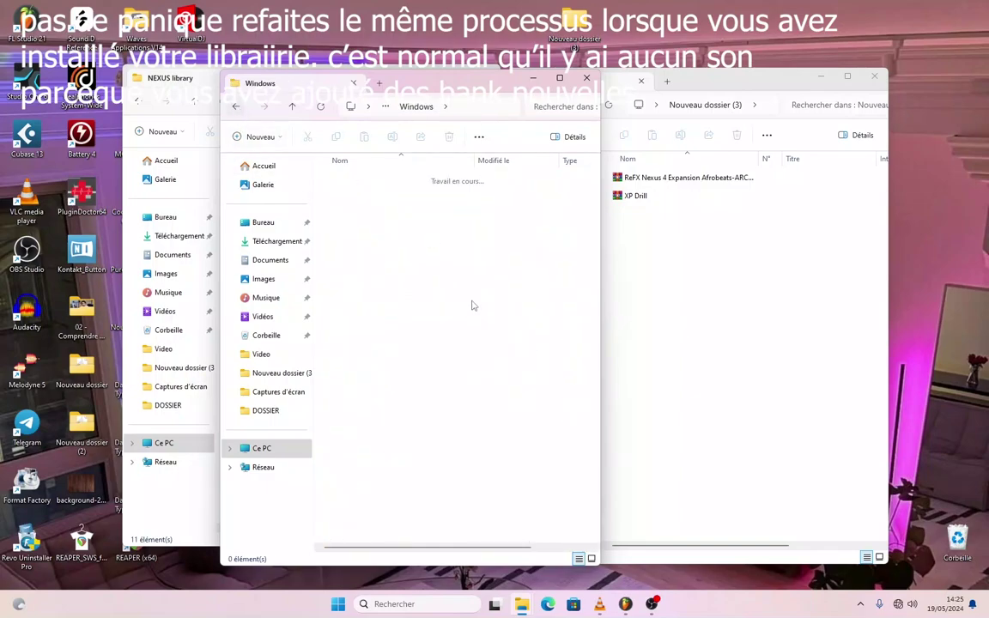
{"action": "double_click", "coordinate": [374, 332]}
{"action": "double_click", "coordinate": [360, 199]}
{"action": "key", "text": "alt+Left"}
{"action": "left_click", "coordinate": [344, 215]}
{"action": "double_click", "coordinate": [335, 219]}
{"action": "double_click", "coordinate": [348, 234]}
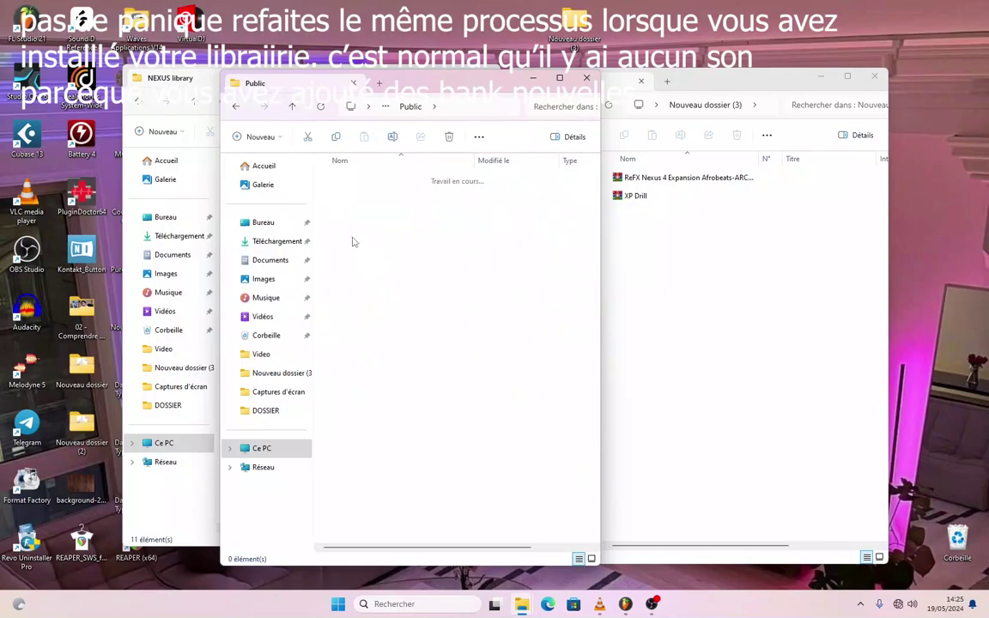
- Go to the reFX\NEXUS folder in the Public documents and open its settings JSON file
{"action": "double_click", "coordinate": [346, 344]}
{"action": "left_click", "coordinate": [363, 200]}
{"action": "double_click", "coordinate": [362, 200]}
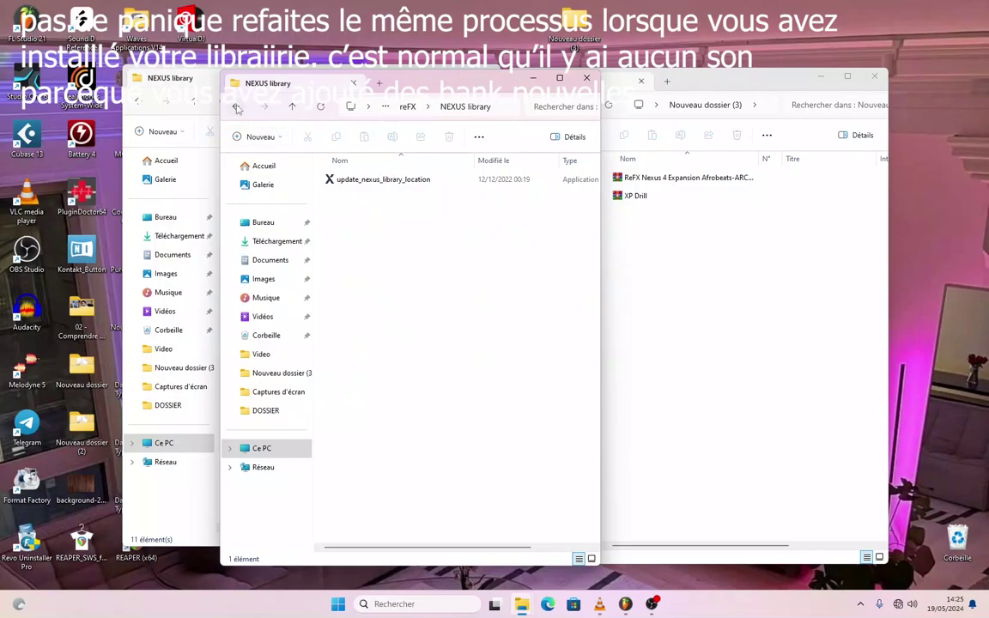
{"action": "left_click", "coordinate": [236, 107]}
{"action": "double_click", "coordinate": [362, 182]}
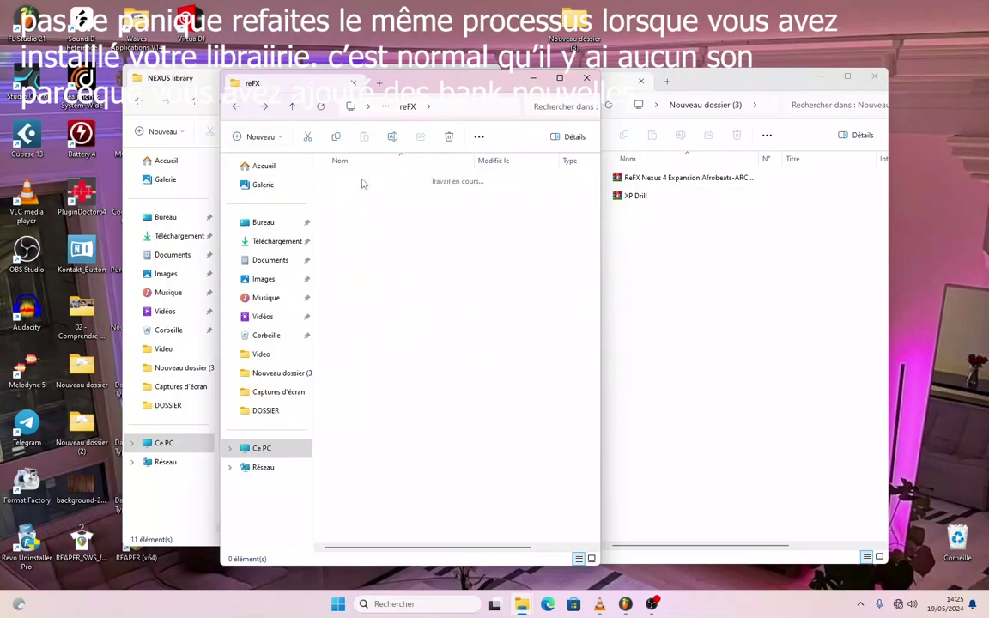
{"action": "left_click", "coordinate": [350, 271]}
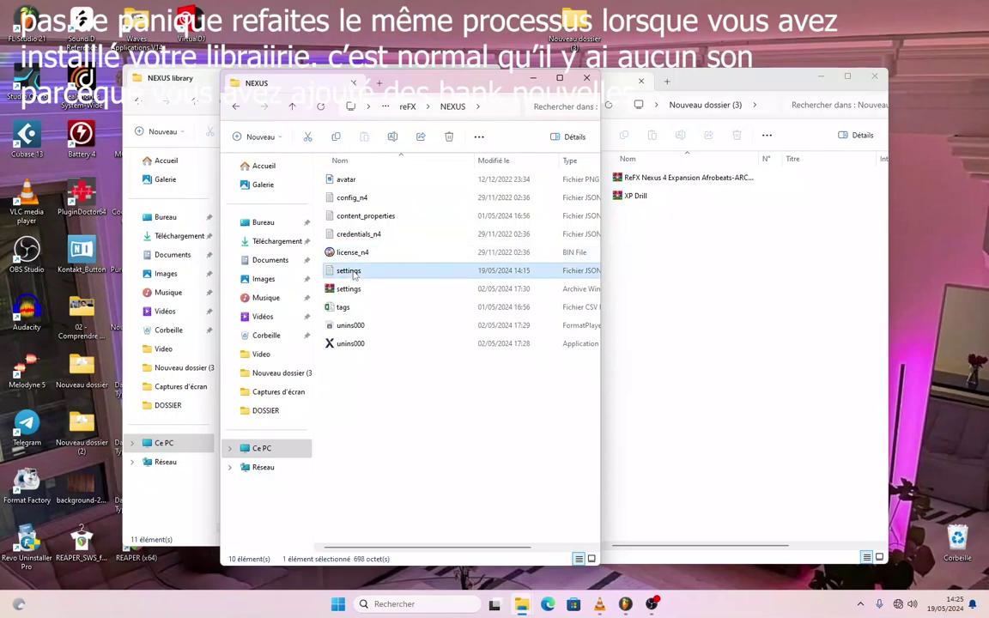
{"action": "double_click", "coordinate": [352, 273]}
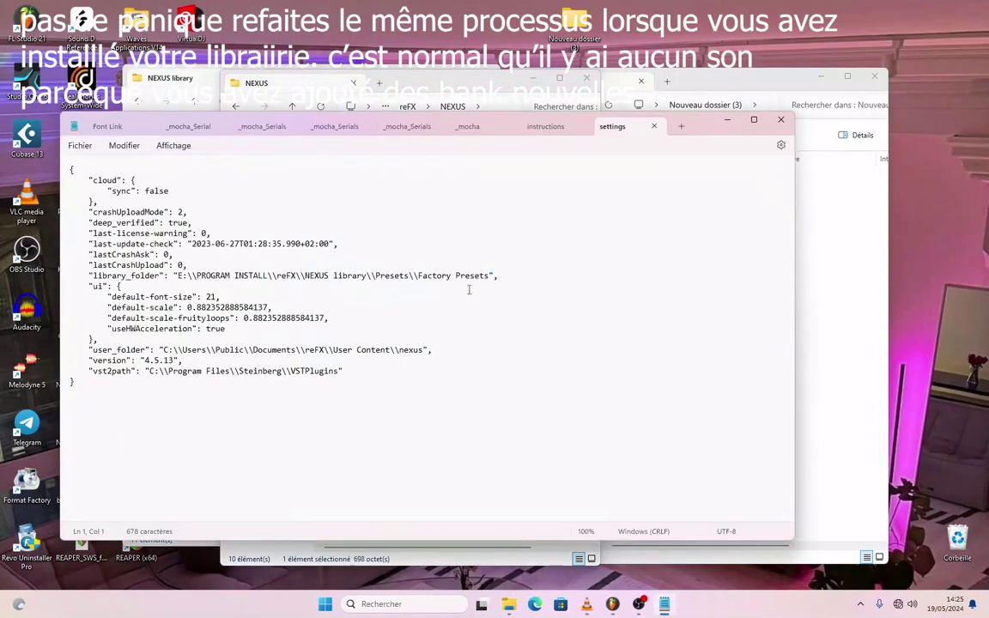
- Replace the library_folder value with the copied path E:\PROGRAM INSTALL\reFX\NEXUS library and save the settings file
{"action": "left_click_drag", "start_coordinate": [489, 276], "coordinate": [195, 281]}
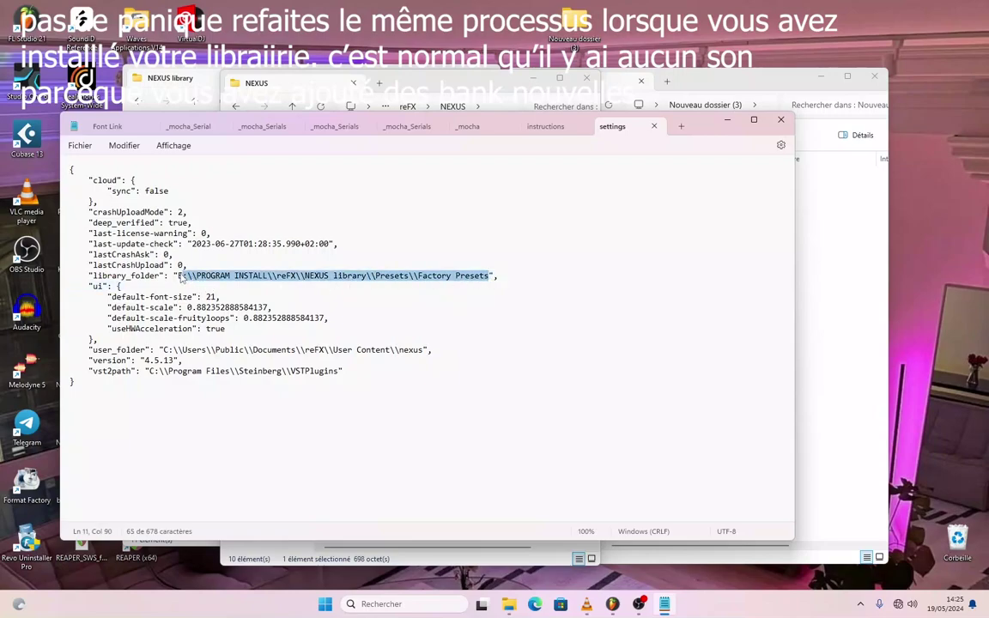
{"action": "right_click", "coordinate": [243, 282]}
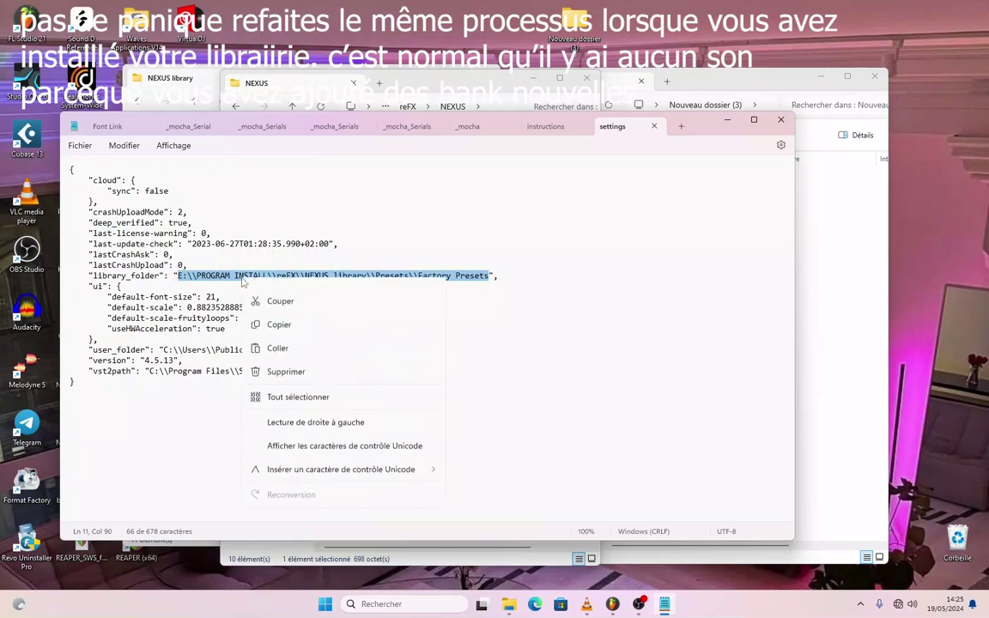
{"action": "left_click", "coordinate": [277, 363]}
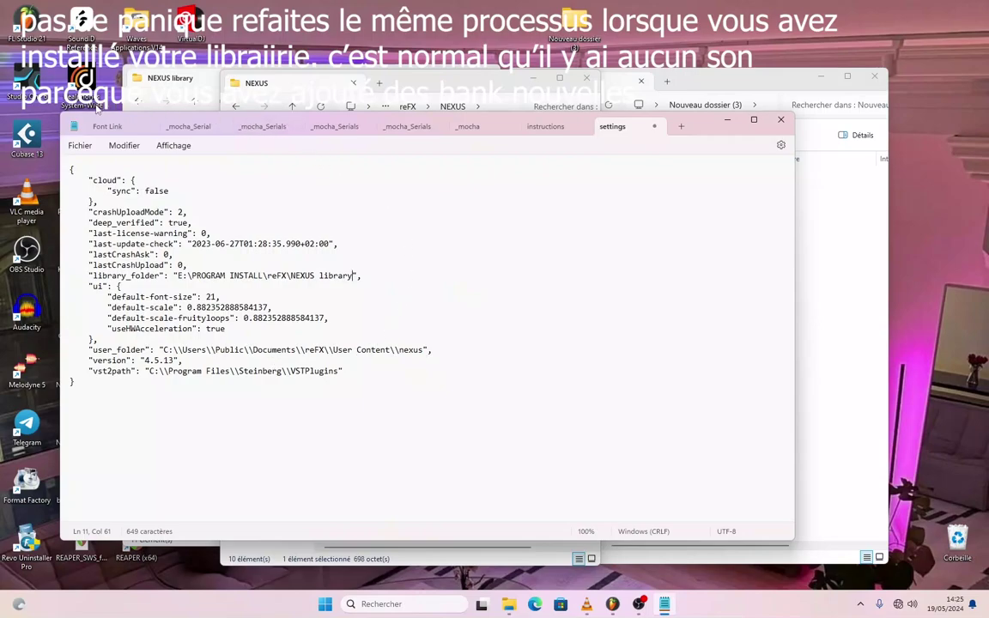
{"action": "left_click", "coordinate": [81, 148]}
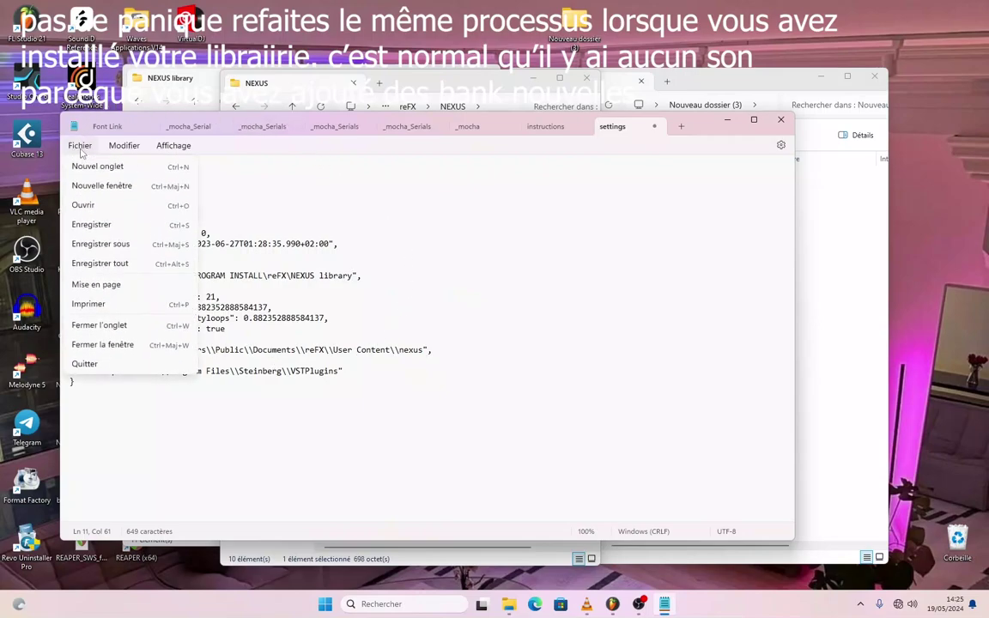
{"action": "left_click", "coordinate": [99, 229]}
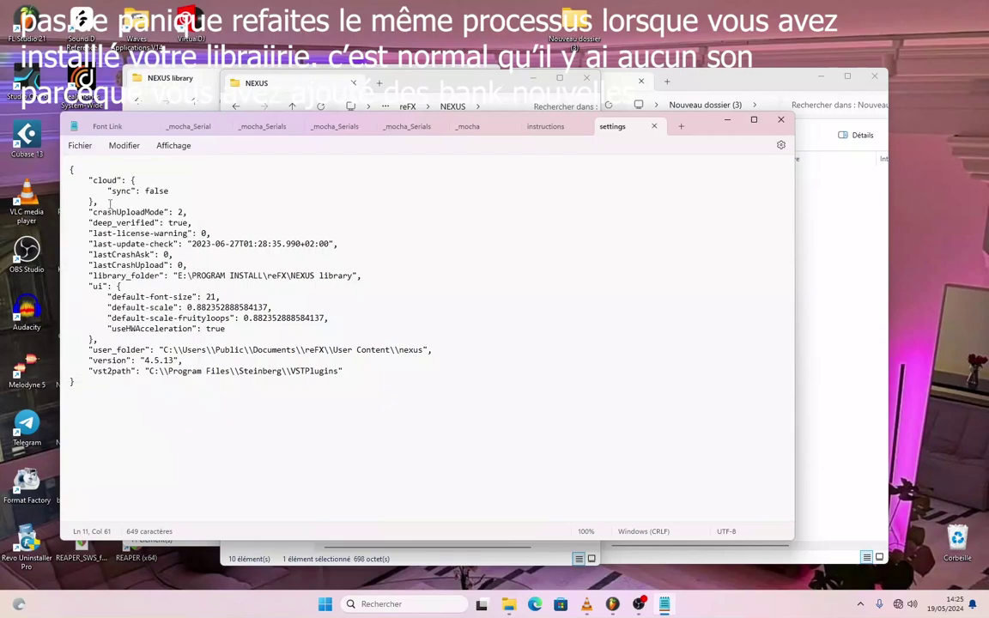
- Double the backslashes after E: and PROGRAM INSTALL in the library_folder path, save the settings file and close it
{"action": "right_click", "coordinate": [191, 280]}
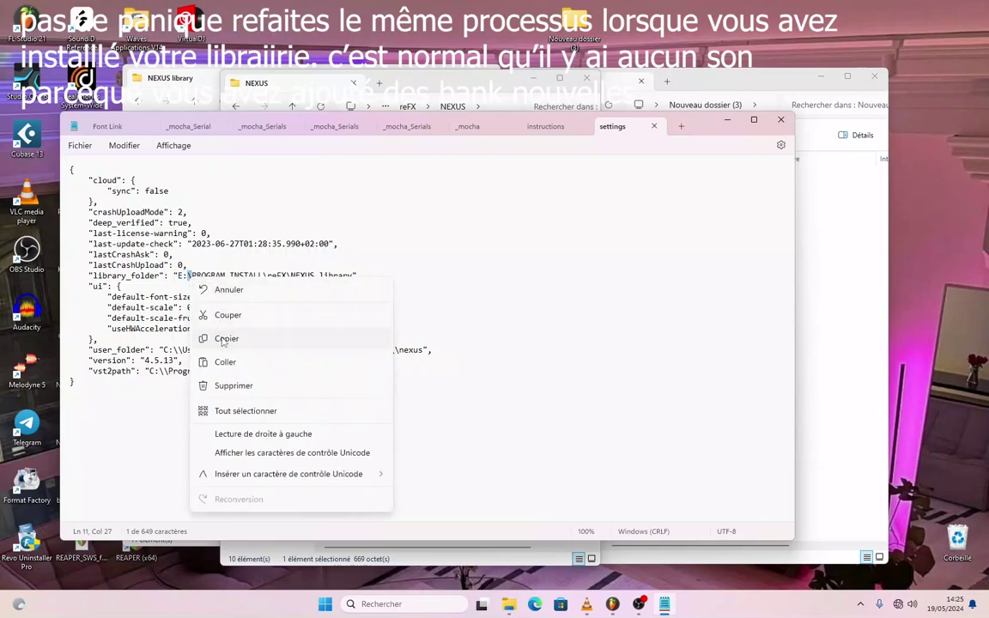
{"action": "left_click", "coordinate": [225, 339]}
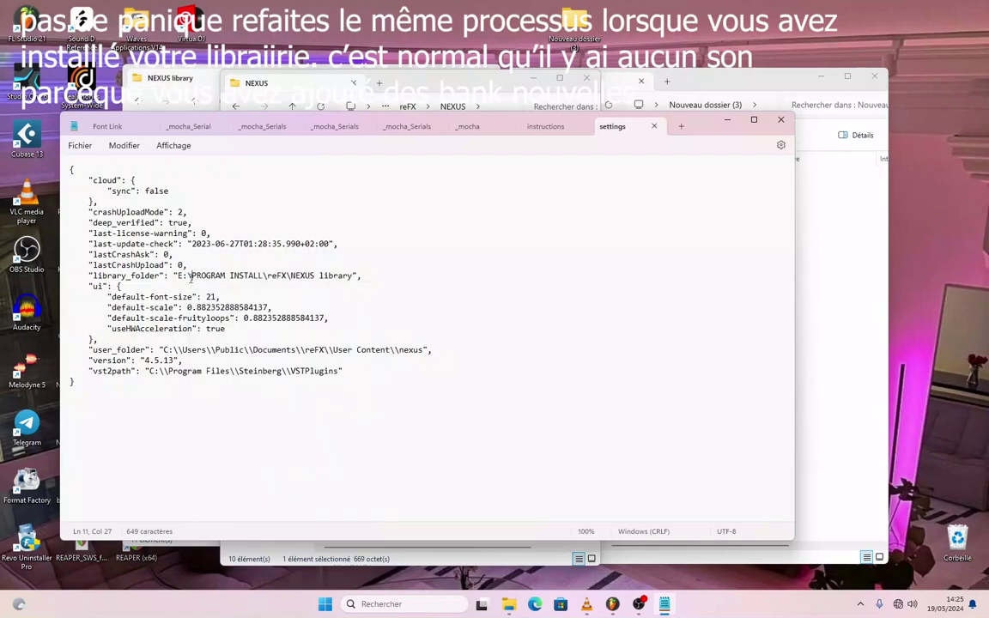
{"action": "type", "text": "\\"}
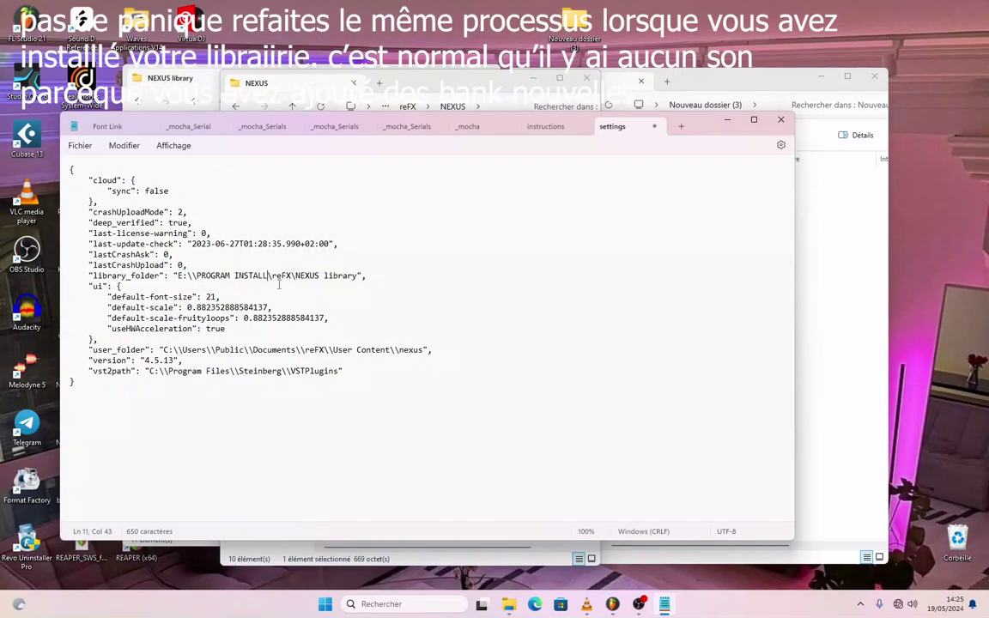
{"action": "type", "text": "\\"}
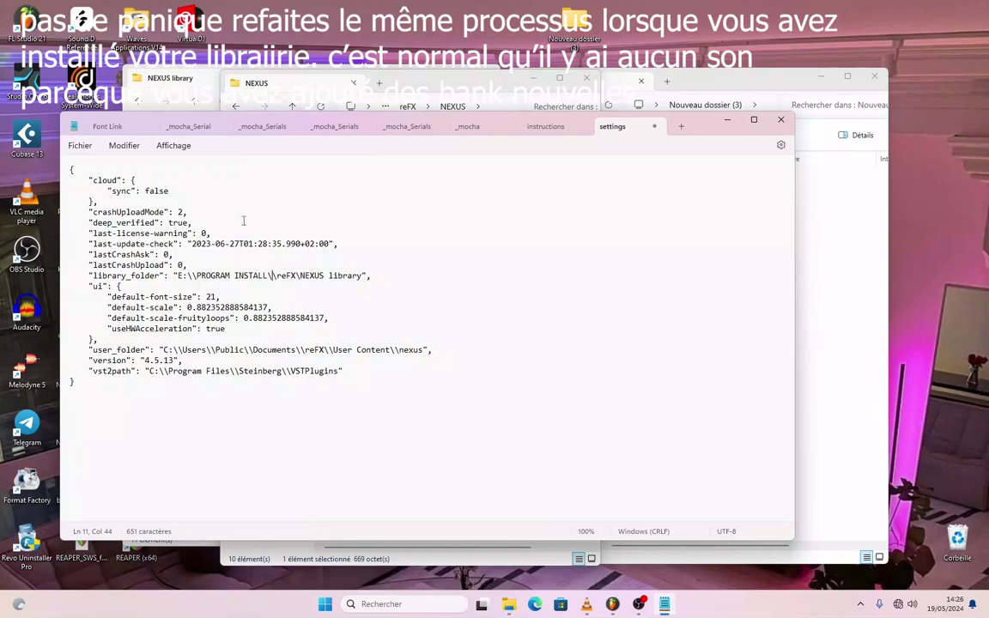
{"action": "left_click", "coordinate": [80, 145]}
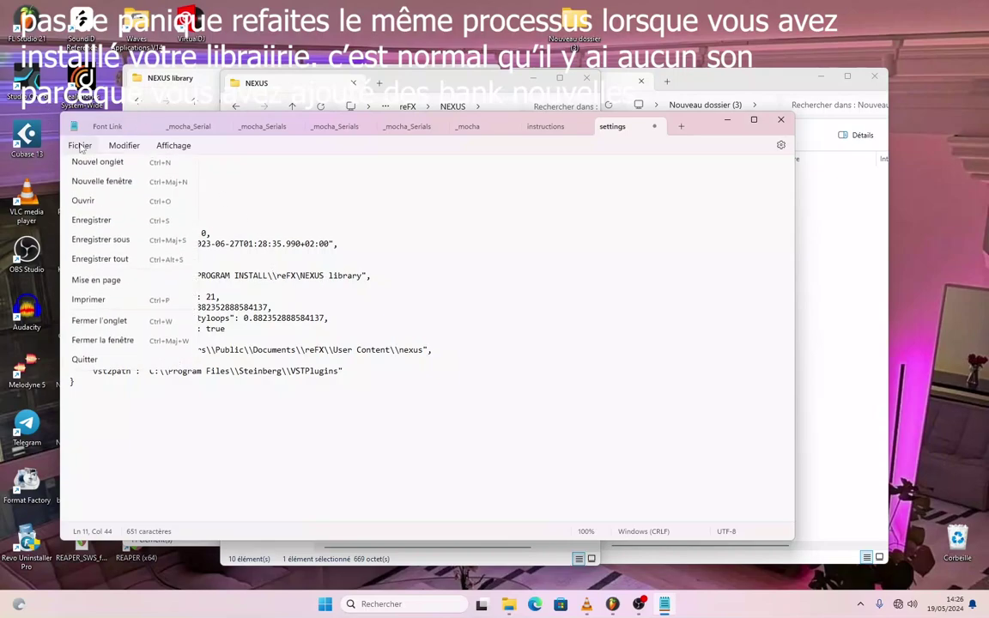
{"action": "left_click", "coordinate": [95, 228]}
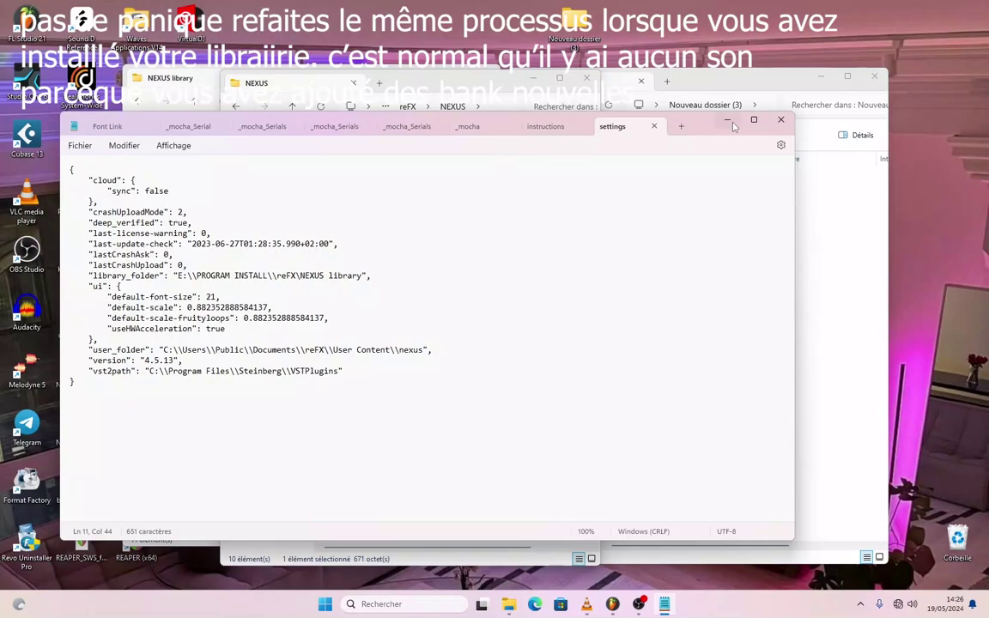
{"action": "left_click", "coordinate": [781, 119]}
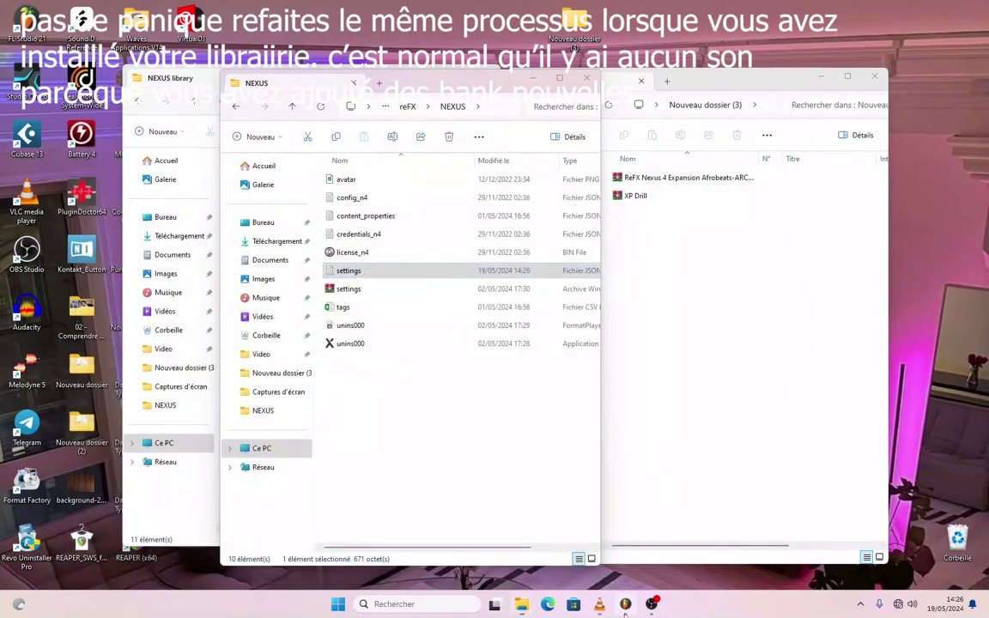
- Switch to FL Studio, add a Nexus channel, and check the User presets and History folders in the librarian
{"action": "left_click", "coordinate": [625, 606]}
{"action": "left_click", "coordinate": [147, 110]}
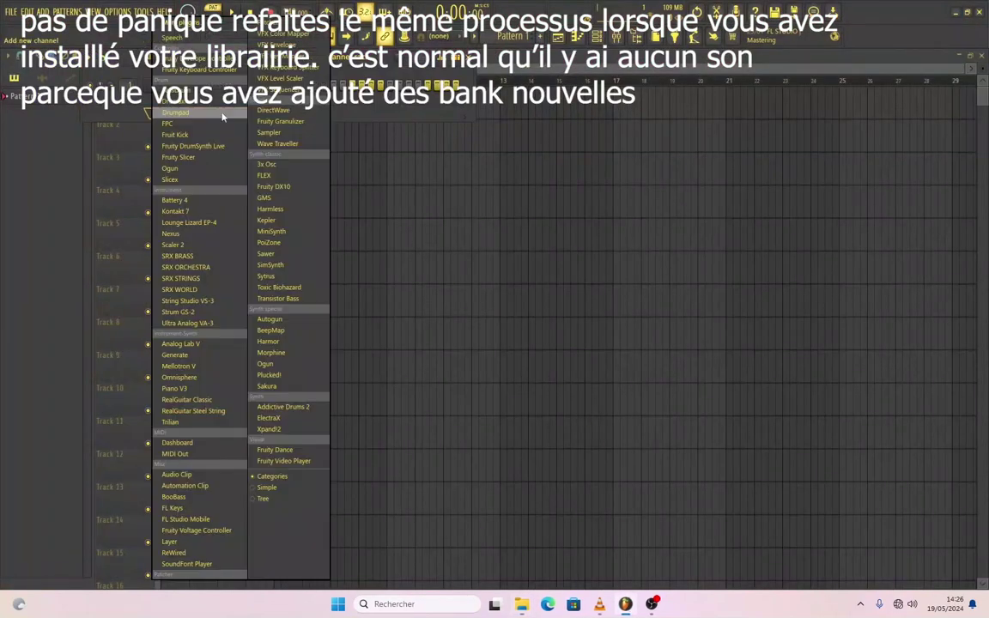
{"action": "left_click", "coordinate": [173, 235]}
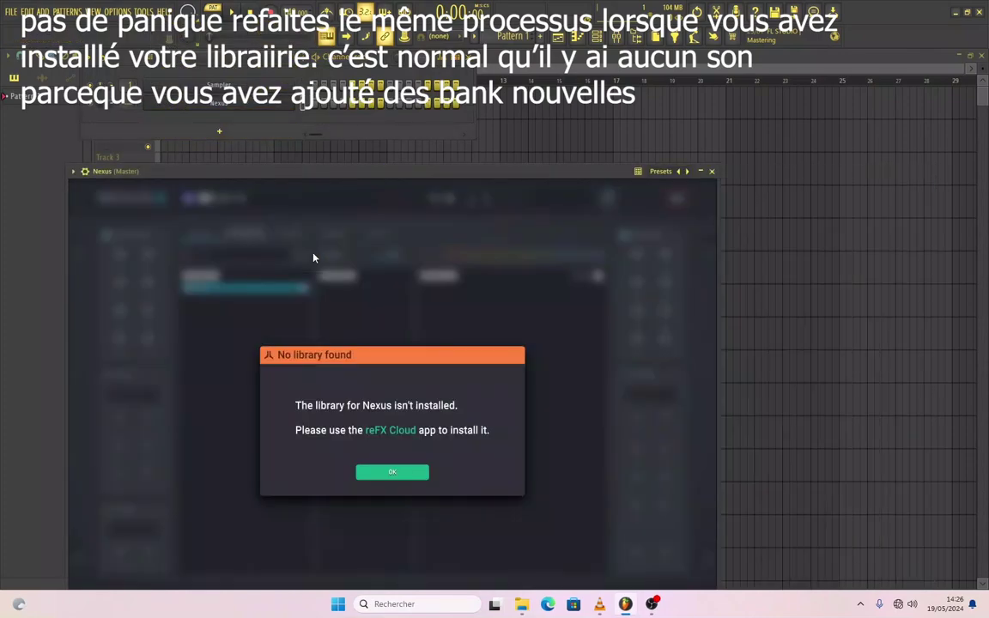
{"action": "left_click", "coordinate": [393, 473]}
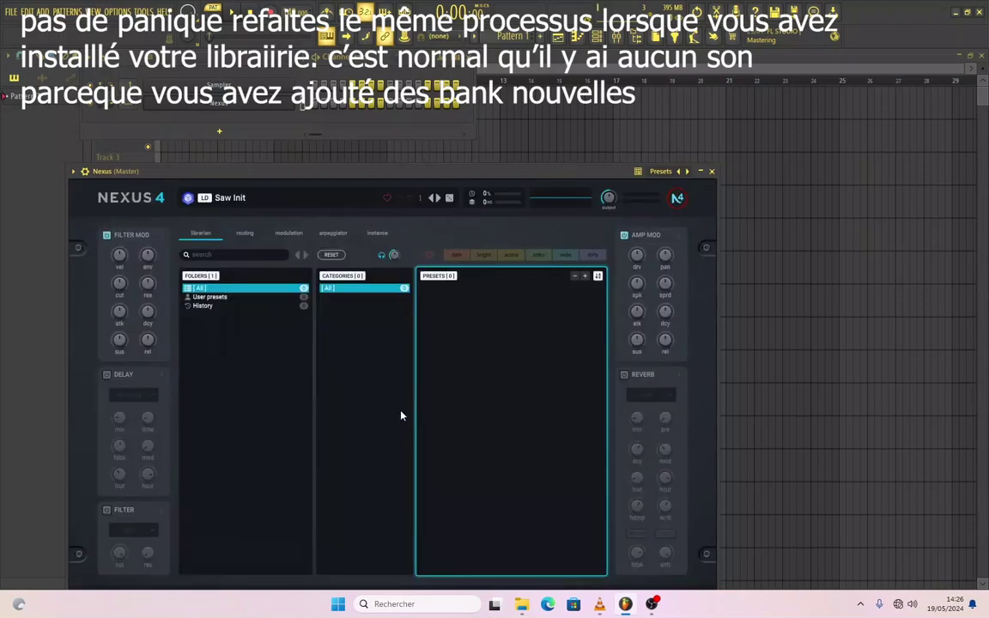
{"action": "left_click_drag", "start_coordinate": [356, 172], "coordinate": [426, 109]}
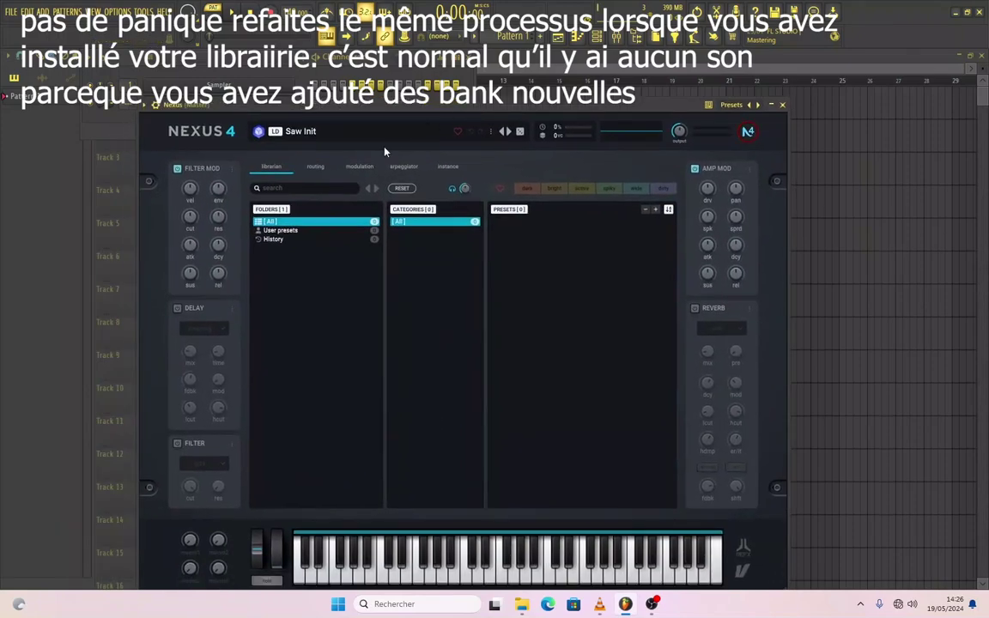
{"action": "left_click", "coordinate": [276, 231]}
{"action": "left_click", "coordinate": [275, 240]}
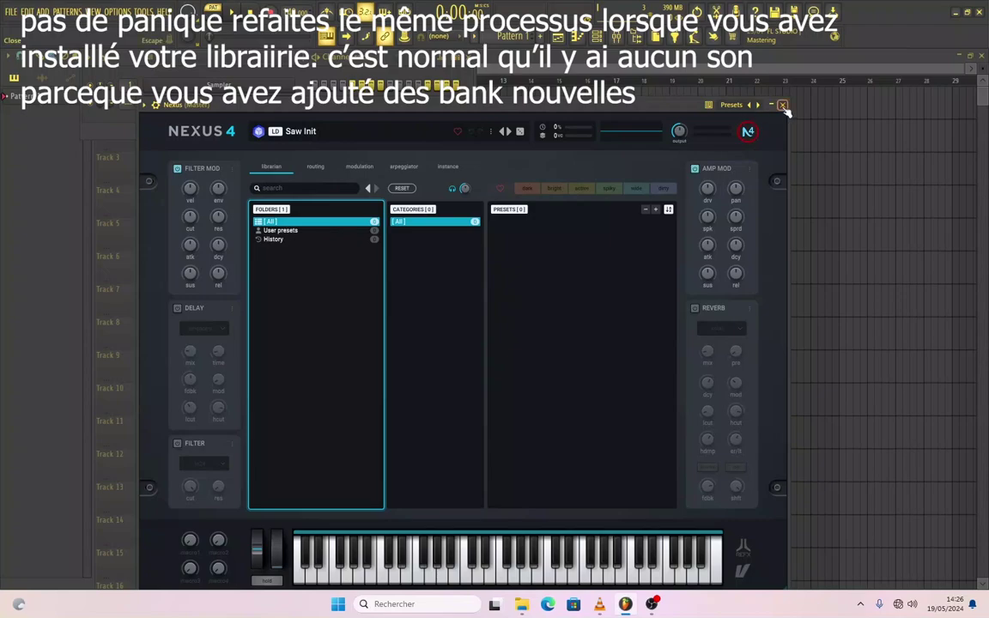
- Quit FL Studio without saving the changes to untitled.flp
{"action": "key", "text": "alt+F4"}
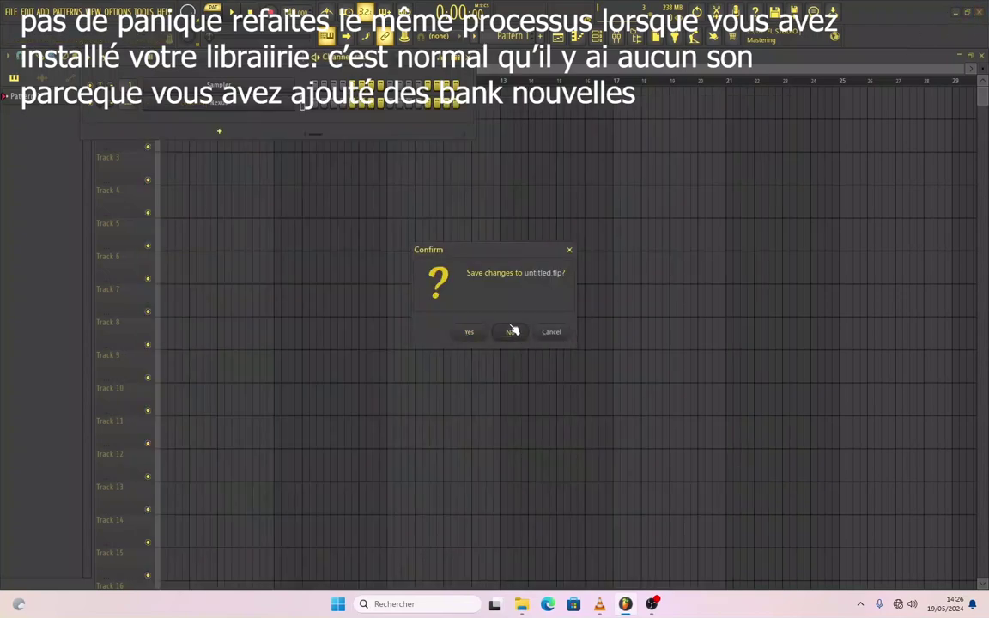
{"action": "left_click", "coordinate": [512, 332]}
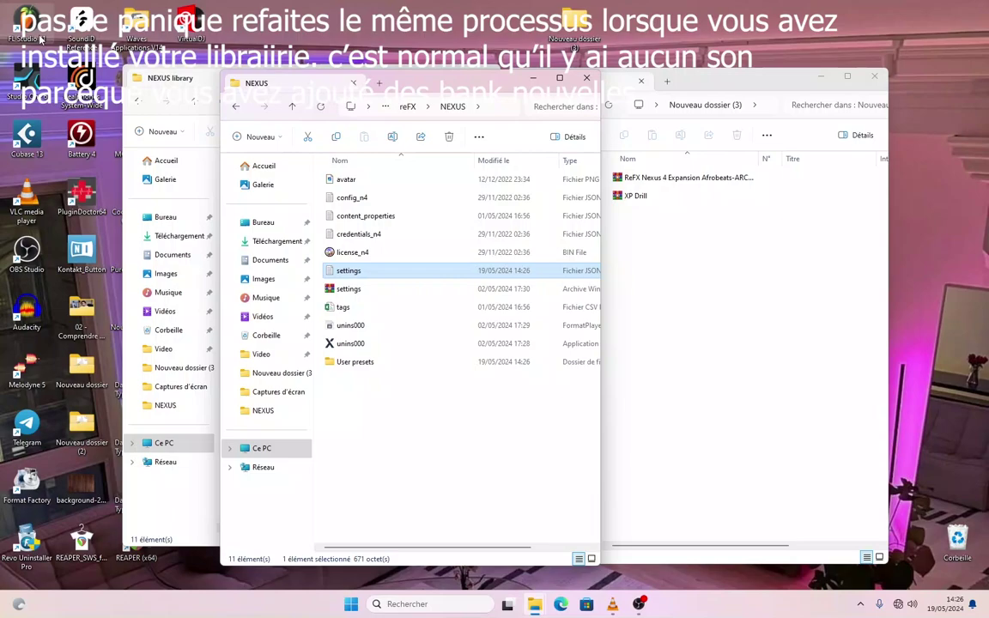
- Extract the settings archive into the NEXUS folder, overwriting the existing settings JSON file
{"action": "right_click", "coordinate": [348, 289]}
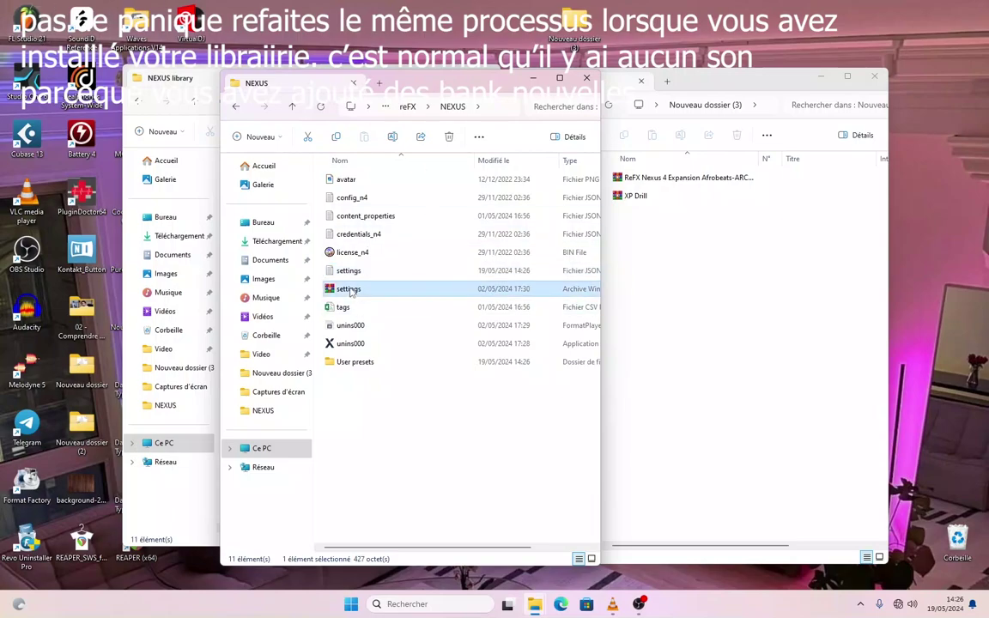
{"action": "mouse_move", "coordinate": [395, 482]}
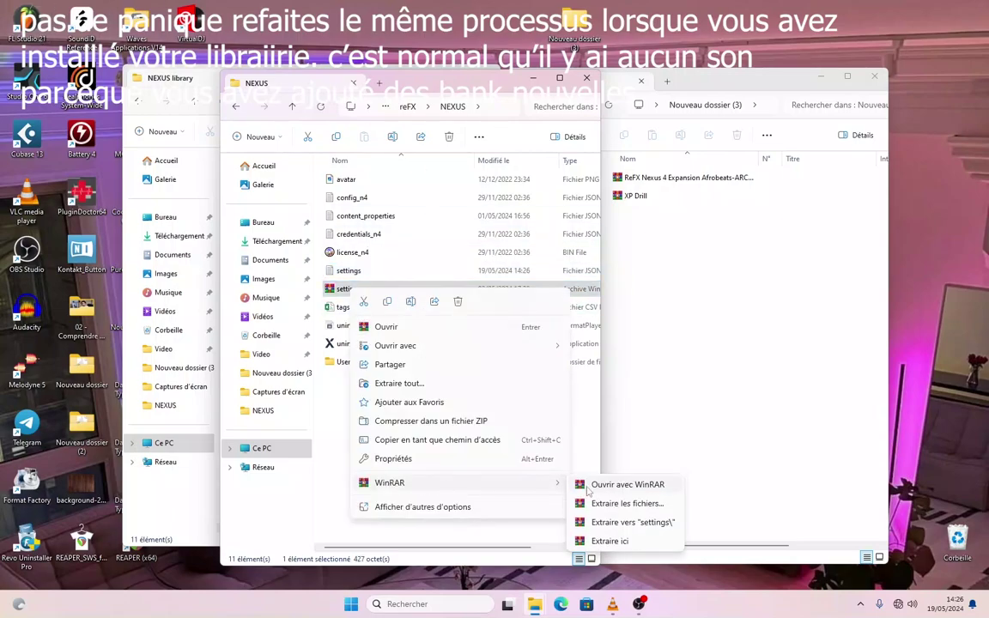
{"action": "left_click", "coordinate": [594, 547]}
{"action": "left_click", "coordinate": [473, 376]}
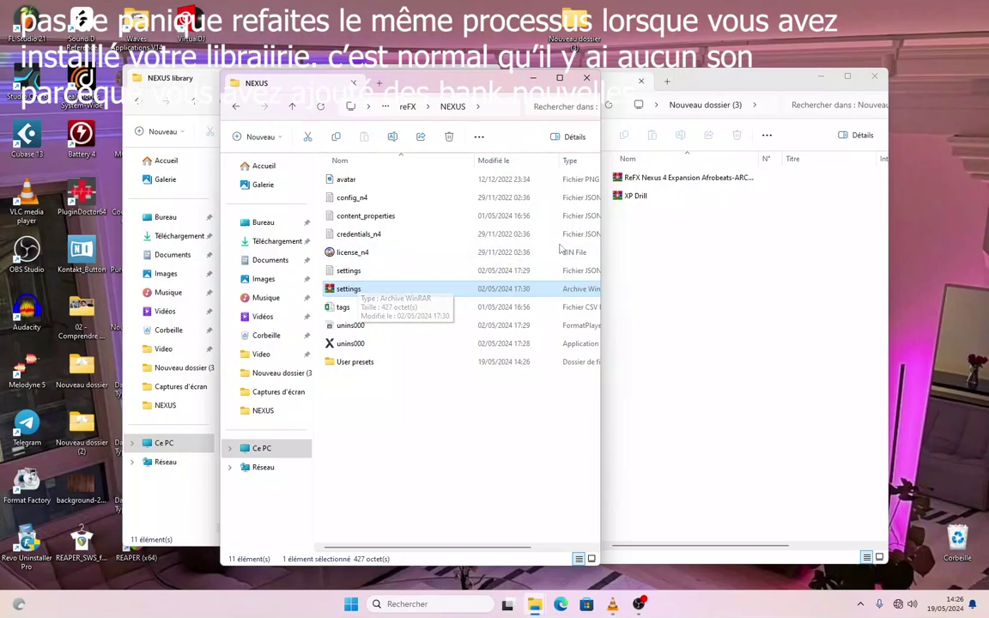
- Copy the full path E:\PROGRAM INSTALL\reFX\NEXUS library from the maximized NEXUS library window
{"action": "left_click", "coordinate": [167, 79]}
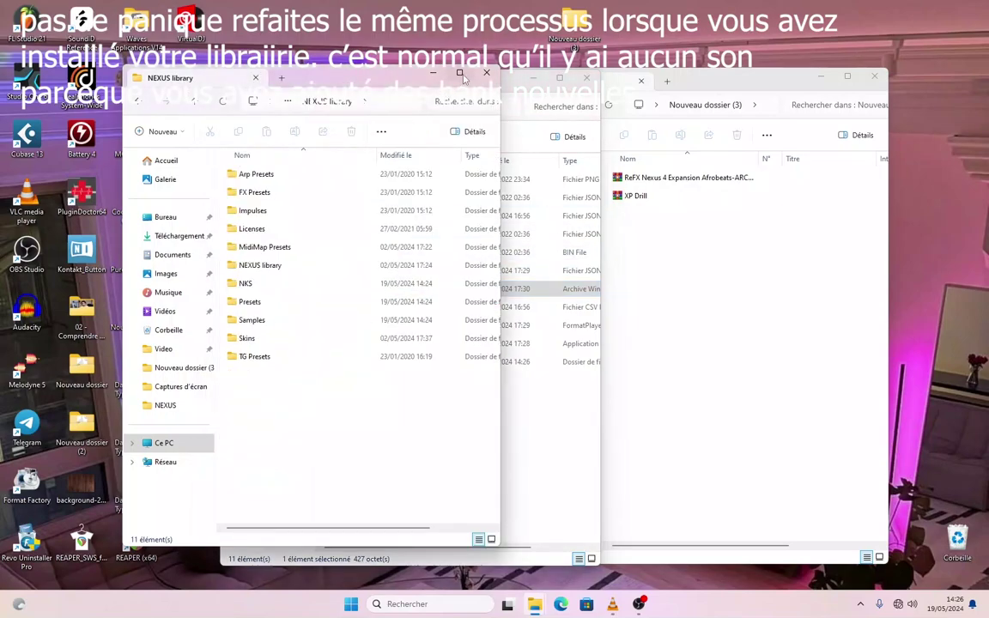
{"action": "double_click", "coordinate": [416, 73]}
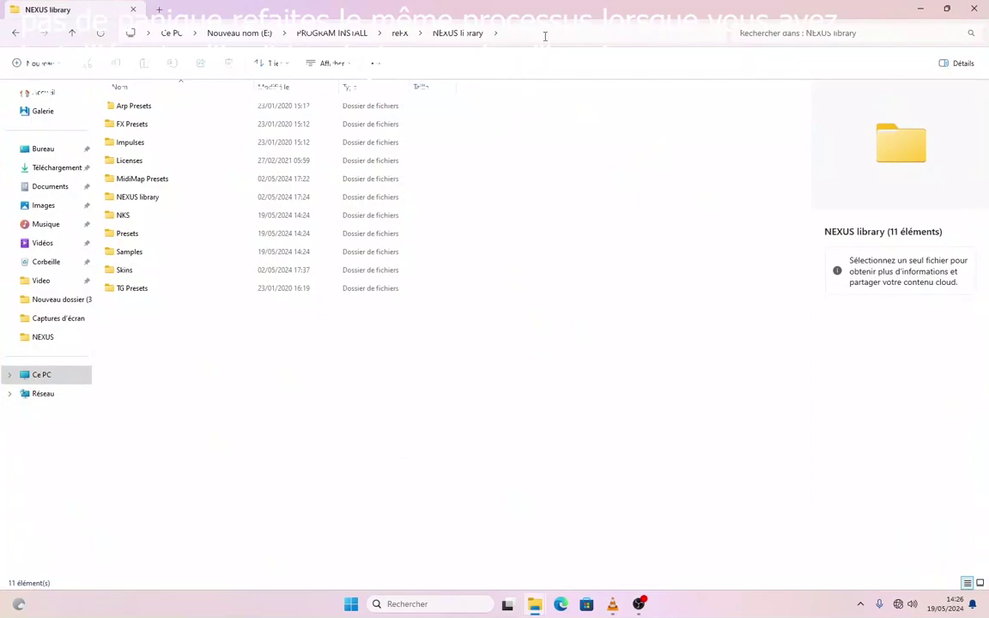
{"action": "left_click", "coordinate": [544, 36]}
{"action": "key", "text": "ctrl+c"}
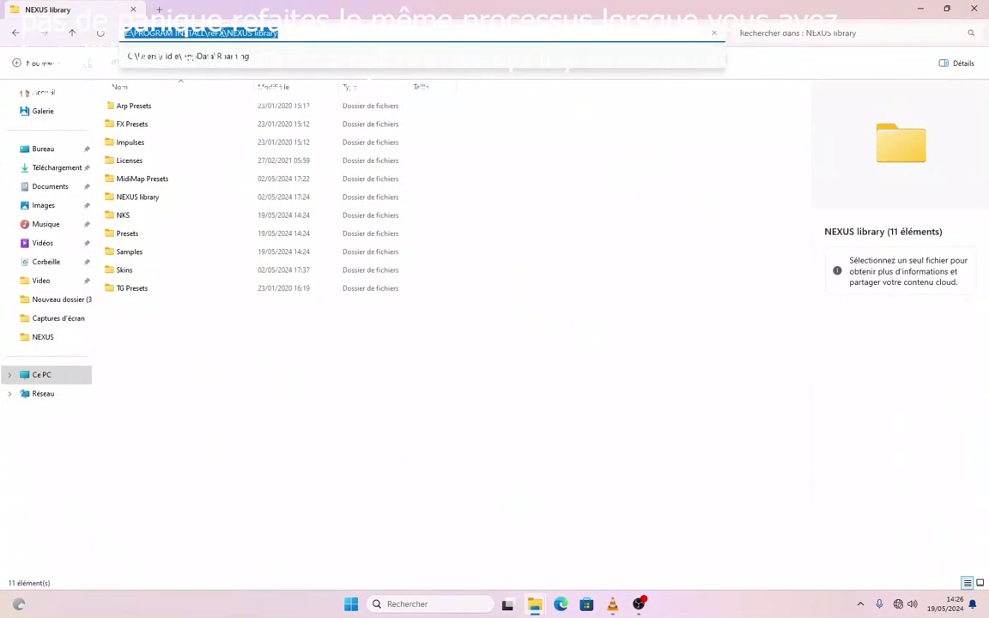
{"action": "right_click", "coordinate": [225, 35]}
{"action": "left_click", "coordinate": [260, 63]}
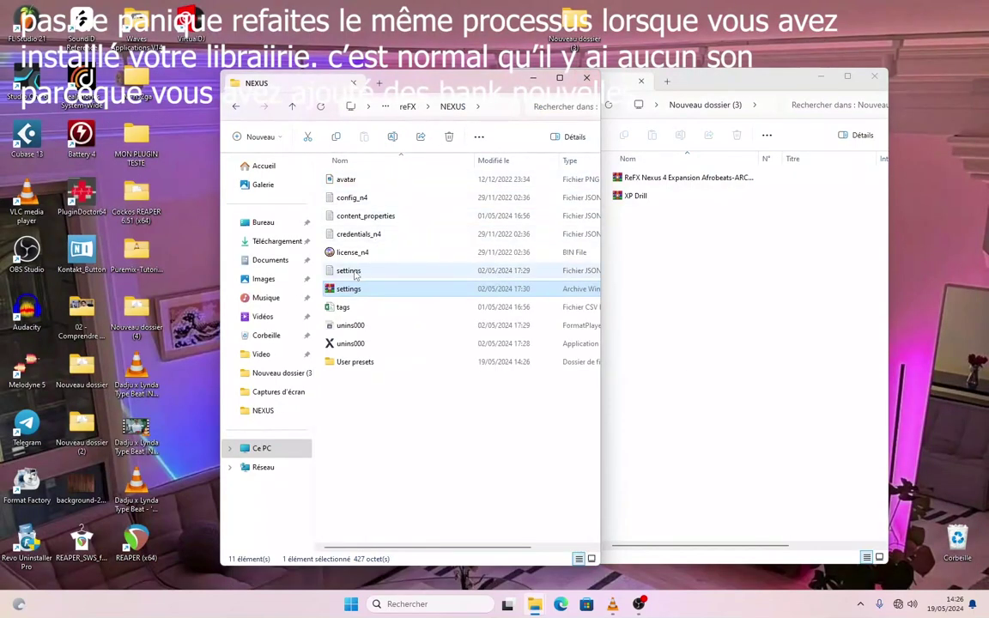
- Open the settings JSON file in the NEXUS folder and replace the library_folder path with the copied E:\PROGRAM INSTALL\reFX\NEXUS library
{"action": "double_click", "coordinate": [355, 272]}
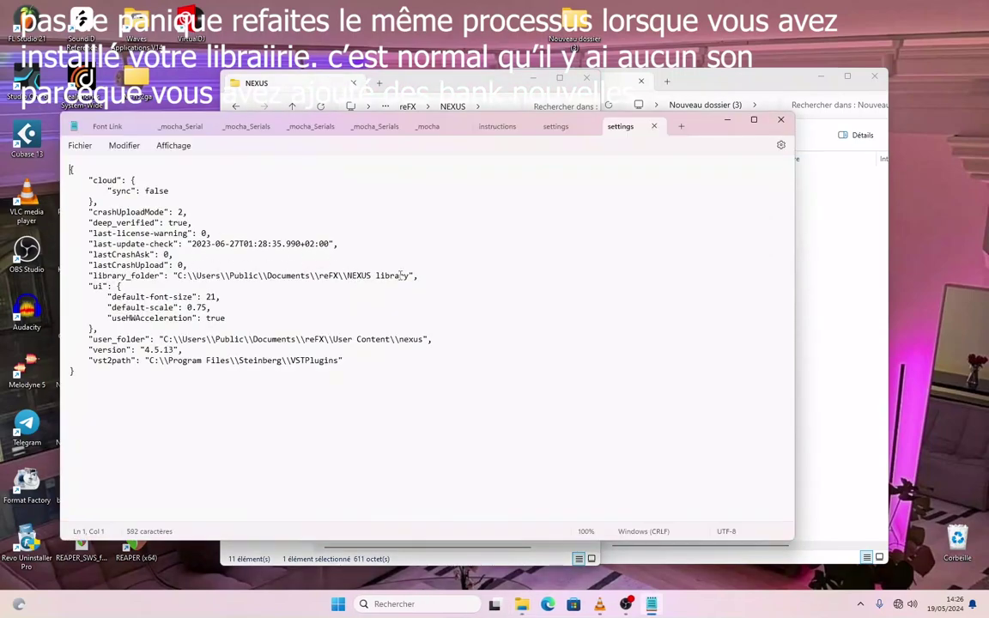
{"action": "left_click_drag", "start_coordinate": [410, 275], "coordinate": [178, 279]}
{"action": "right_click", "coordinate": [204, 280]}
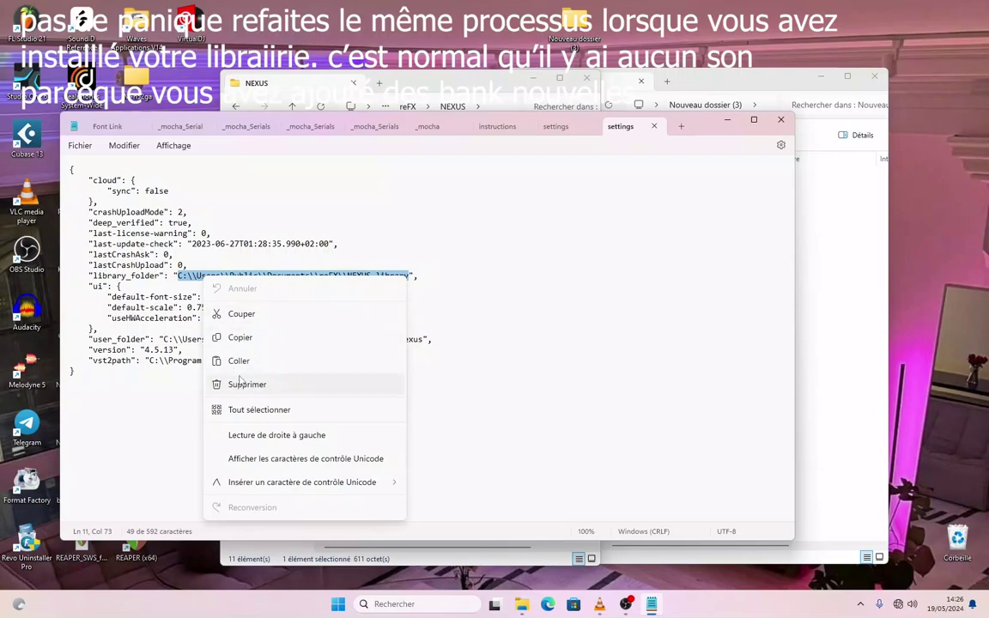
{"action": "left_click", "coordinate": [239, 360]}
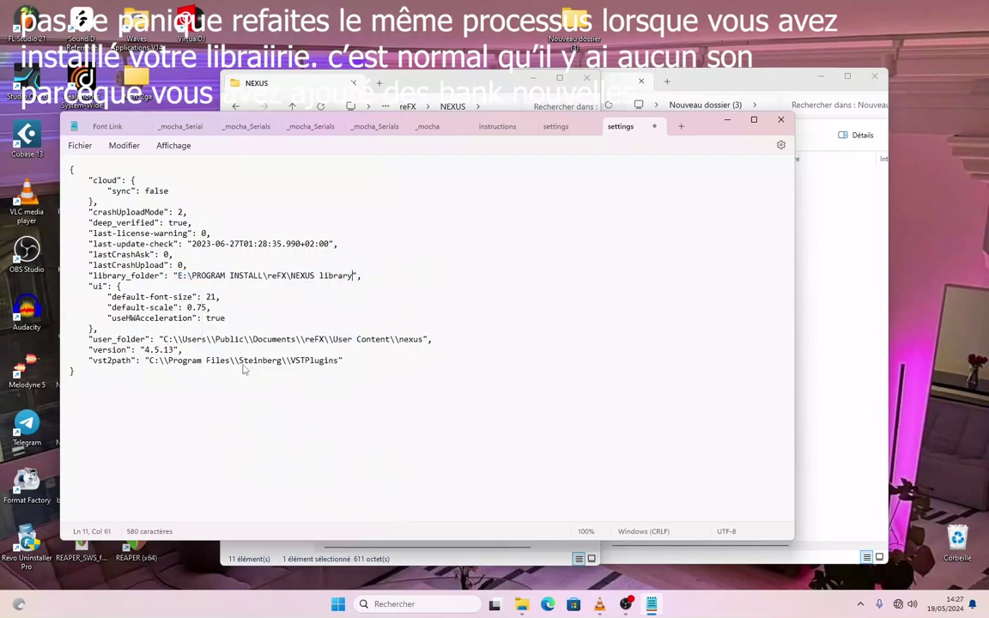
- Double every backslash in the library_folder value so it reads E:\\PROGRAM INSTALL\\reFX\\NEXUS library
{"action": "double_click", "coordinate": [189, 277]}
{"action": "right_click", "coordinate": [189, 276]}
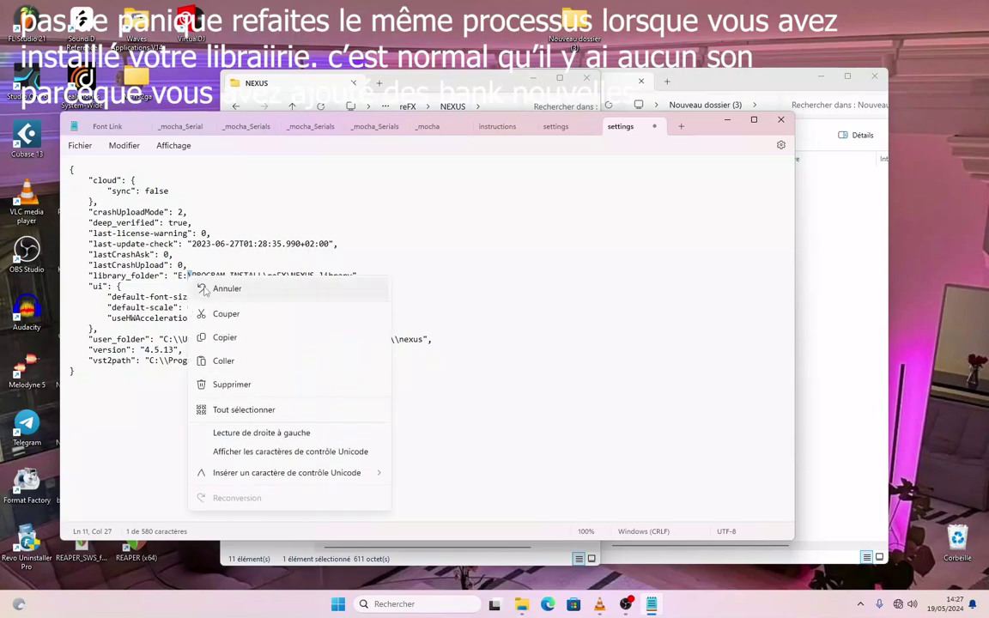
{"action": "left_click", "coordinate": [220, 336]}
{"action": "left_click", "coordinate": [192, 279]}
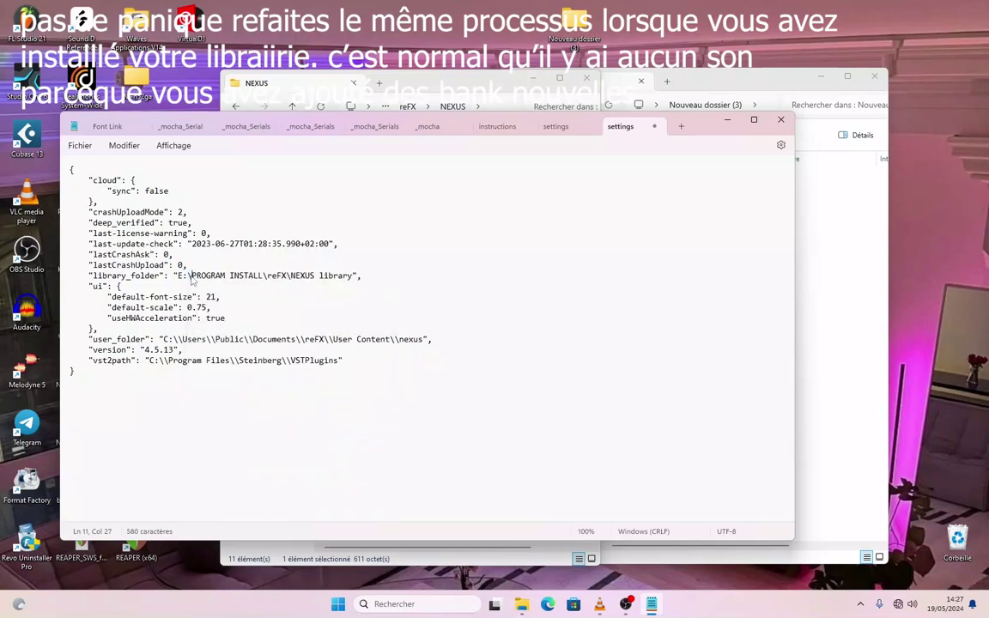
{"action": "key", "text": "ctrl+v"}
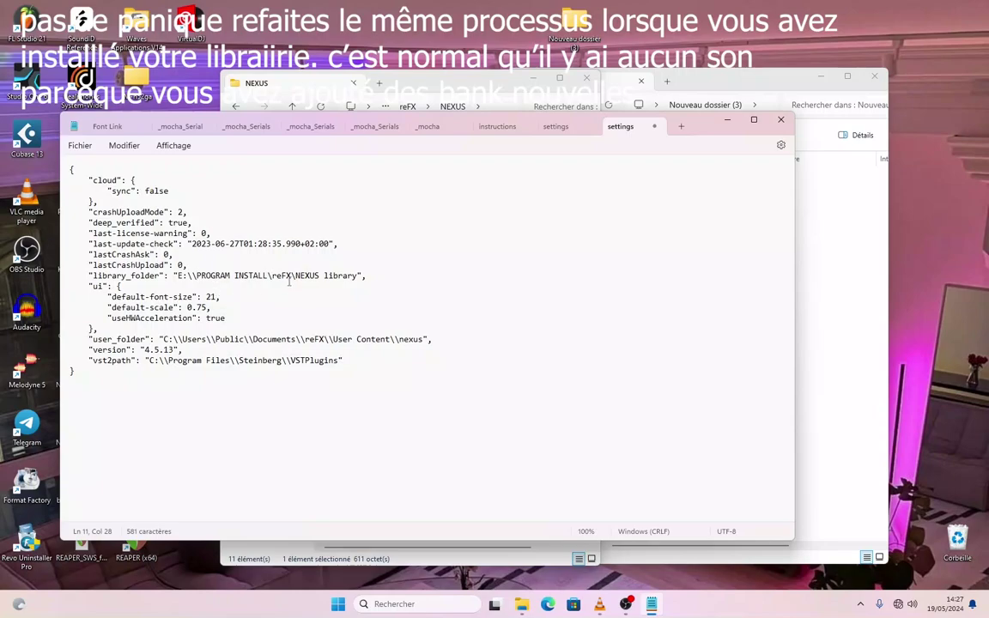
{"action": "left_click_drag", "start_coordinate": [264, 275], "coordinate": [269, 278]}
{"action": "left_click", "coordinate": [273, 281]}
{"action": "key", "text": "ctrl+v"}
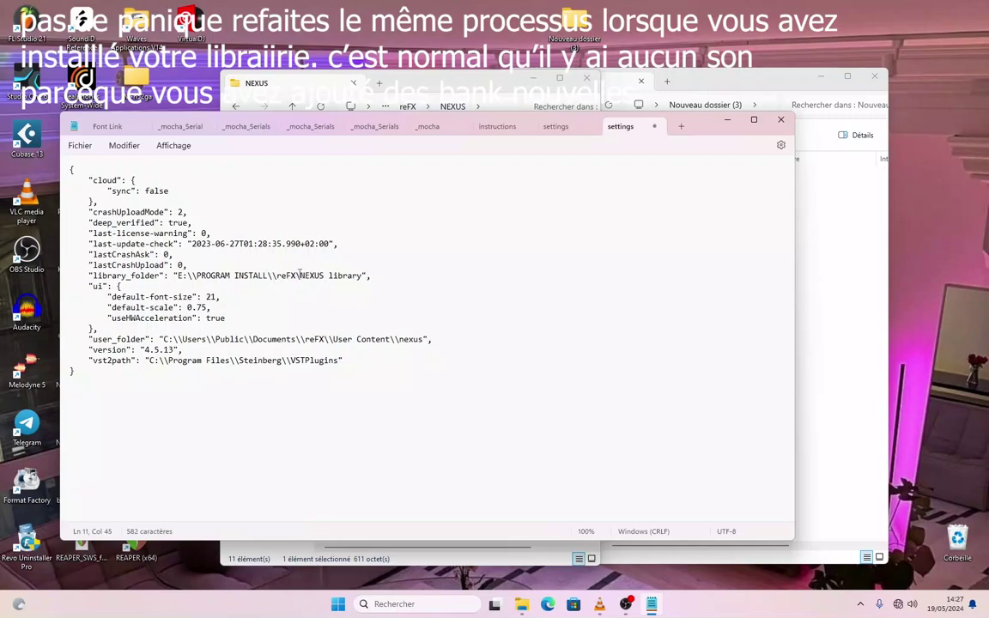
{"action": "key", "text": "ctrl+v"}
- Save the edited settings file and close the text editor
{"action": "left_click", "coordinate": [80, 145]}
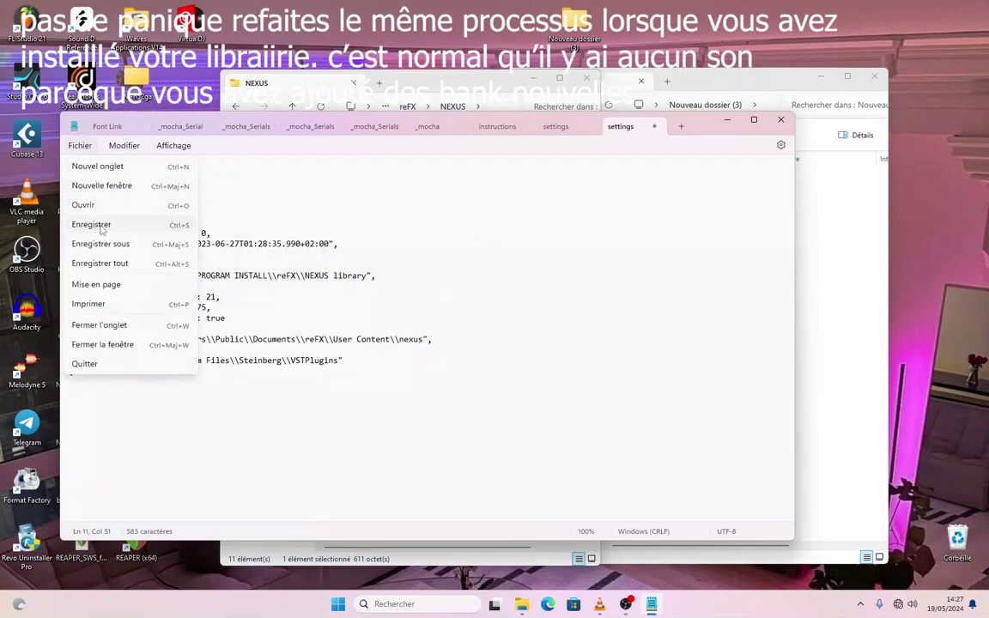
{"action": "left_click", "coordinate": [102, 225]}
{"action": "left_click", "coordinate": [780, 120]}
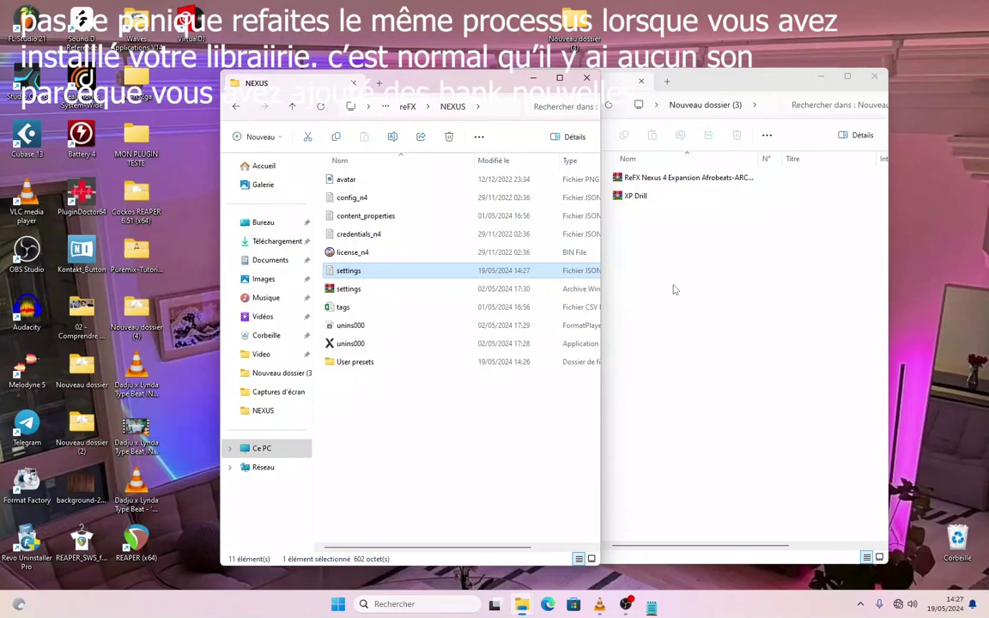
- Launch FL Studio and add a Nexus instrument channel
{"action": "double_click", "coordinate": [29, 38]}
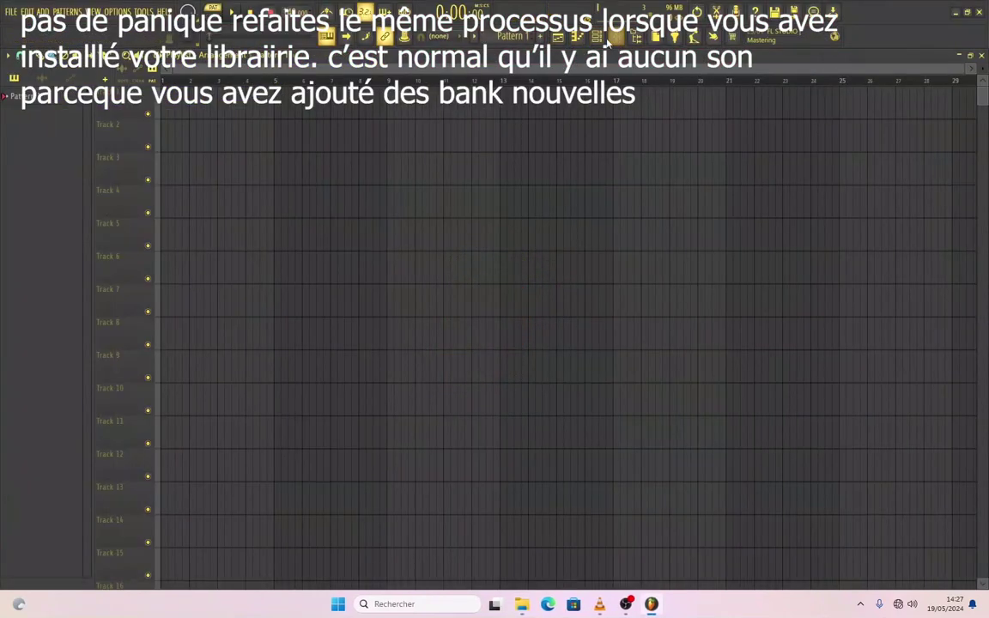
{"action": "left_click", "coordinate": [220, 113]}
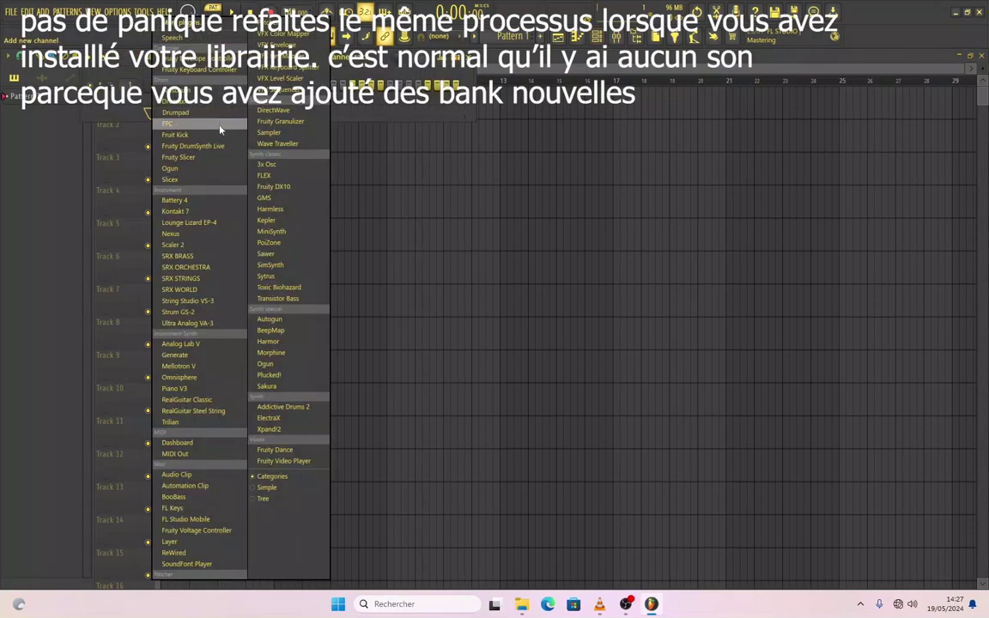
{"action": "left_click", "coordinate": [179, 238]}
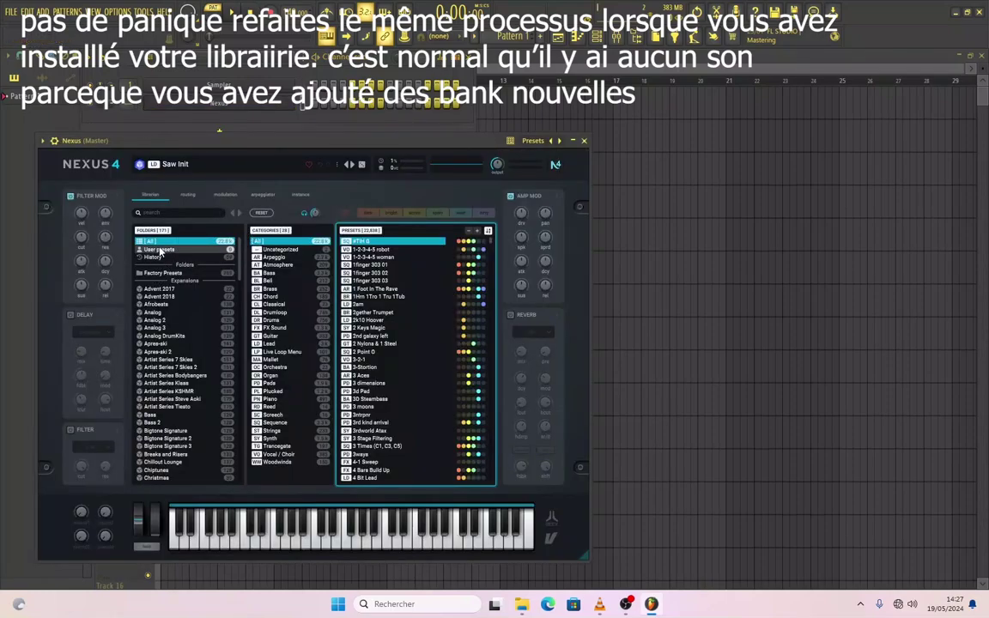
- Examine the History and Factory Presets folders and the list of expansions in the Nexus librarian
{"action": "left_click", "coordinate": [156, 258]}
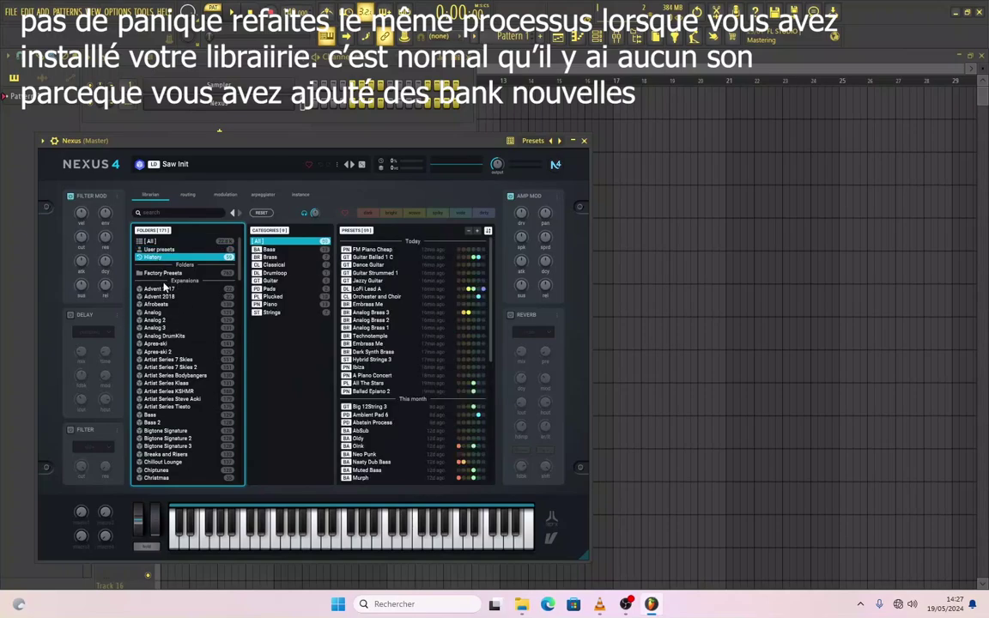
{"action": "left_click", "coordinate": [163, 273]}
{"action": "scroll", "coordinate": [161, 348], "scroll_direction": "down", "scroll_amount": 10}
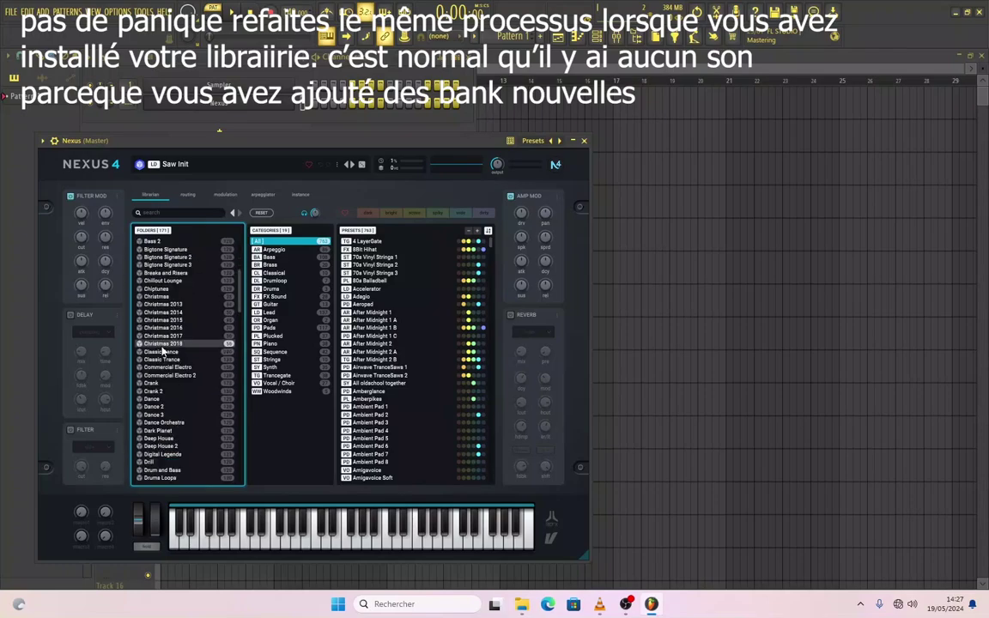
{"action": "scroll", "coordinate": [161, 352], "scroll_direction": "down", "scroll_amount": 3}
{"action": "scroll", "coordinate": [161, 352], "scroll_direction": "up", "scroll_amount": 3}
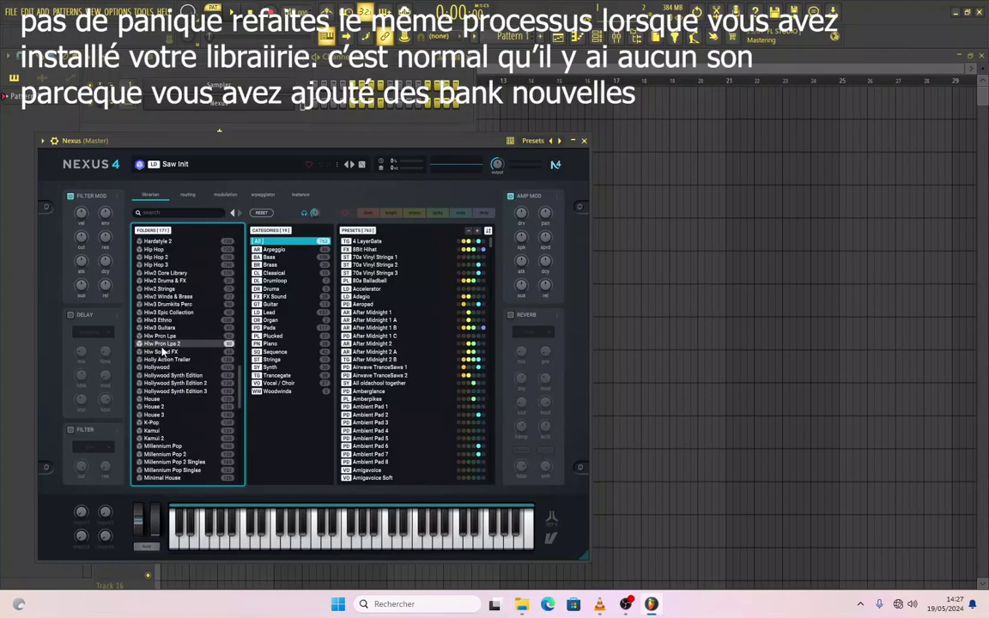
{"action": "scroll", "coordinate": [161, 351], "scroll_direction": "up", "scroll_amount": 5}
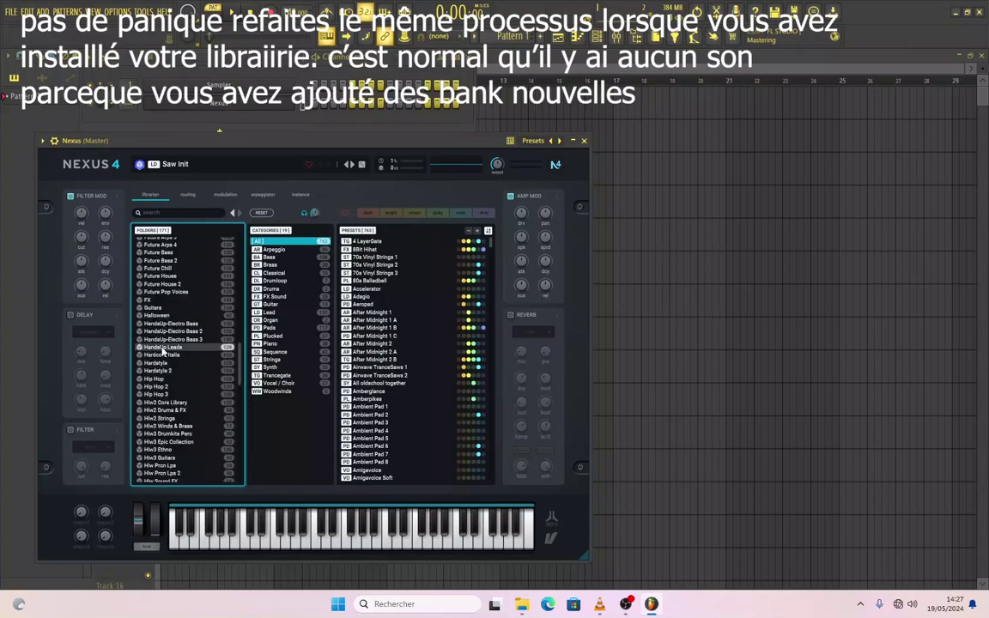
{"action": "scroll", "coordinate": [162, 350], "scroll_direction": "up", "scroll_amount": 1}
{"action": "scroll", "coordinate": [161, 352], "scroll_direction": "up", "scroll_amount": 6}
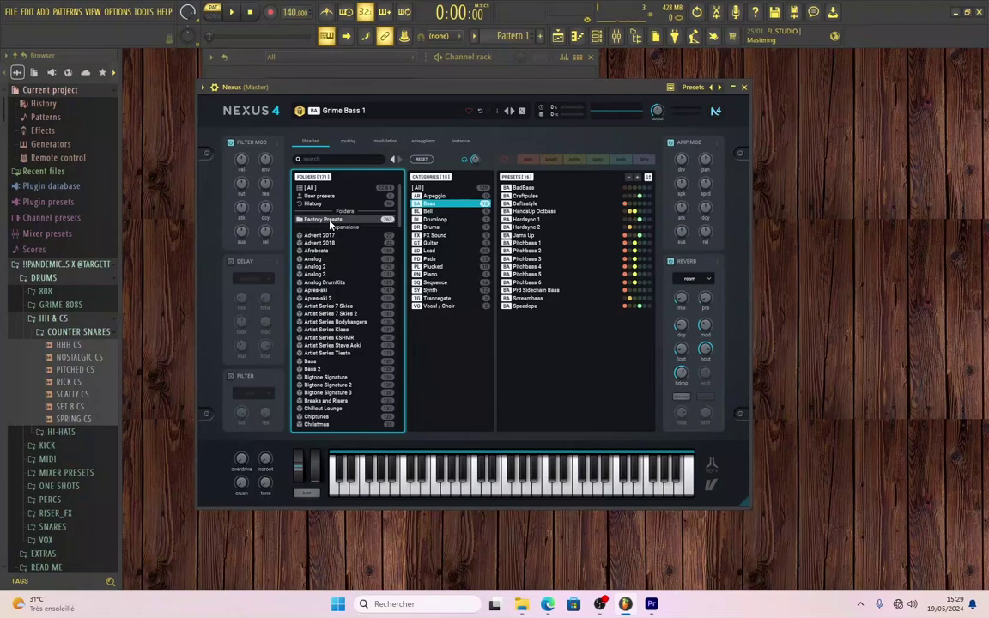
- Load the 808 Sub 1 preset from the Bass category of the Drill expansion
{"action": "scroll", "coordinate": [326, 283], "scroll_direction": "up", "scroll_amount": 5}
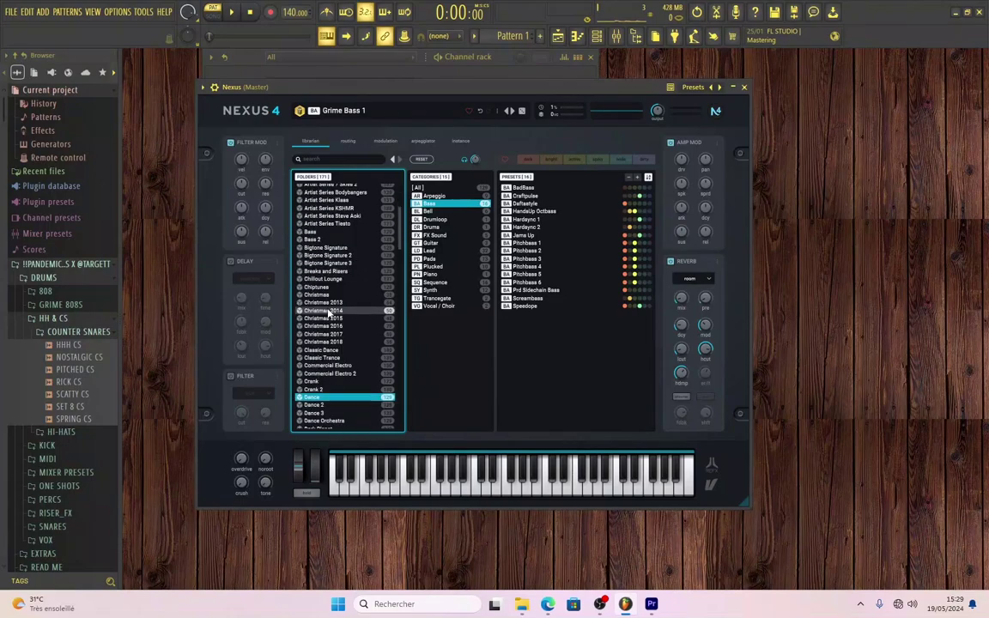
{"action": "scroll", "coordinate": [329, 313], "scroll_direction": "down", "scroll_amount": 3}
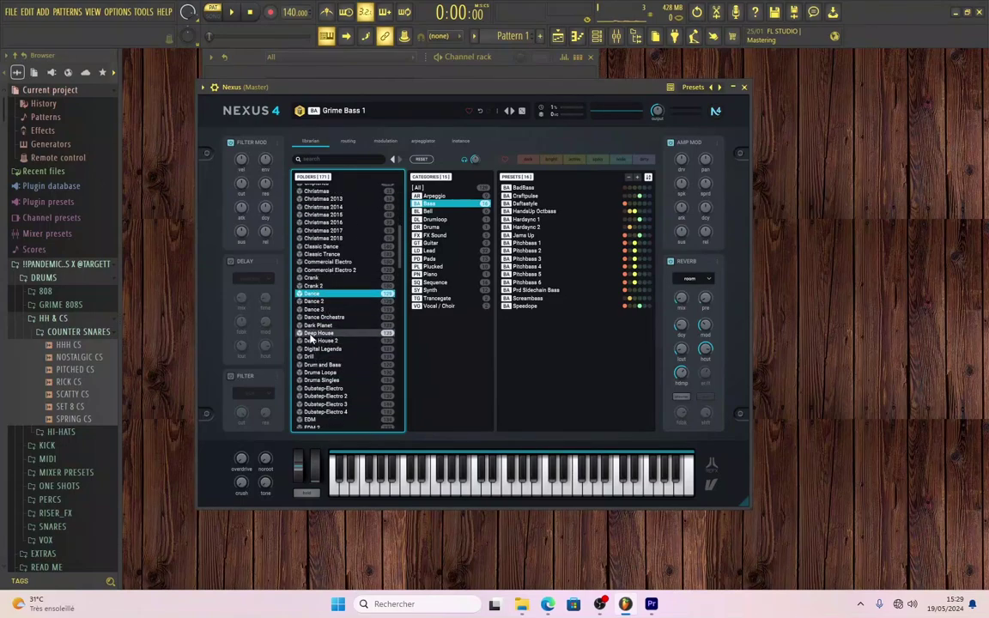
{"action": "left_click", "coordinate": [310, 357]}
{"action": "left_click", "coordinate": [420, 216]}
{"action": "left_click", "coordinate": [516, 188]}
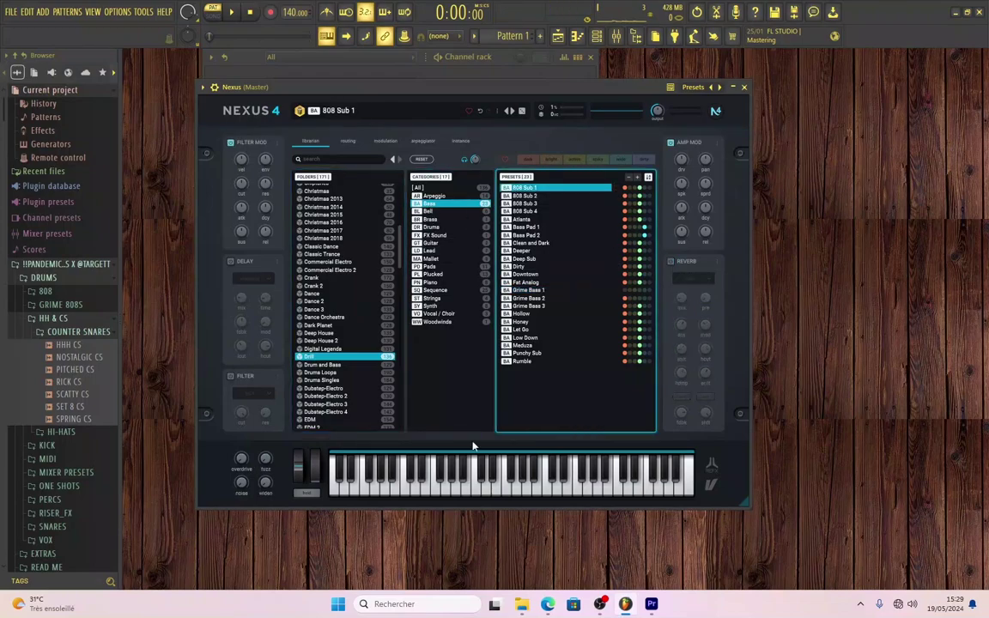